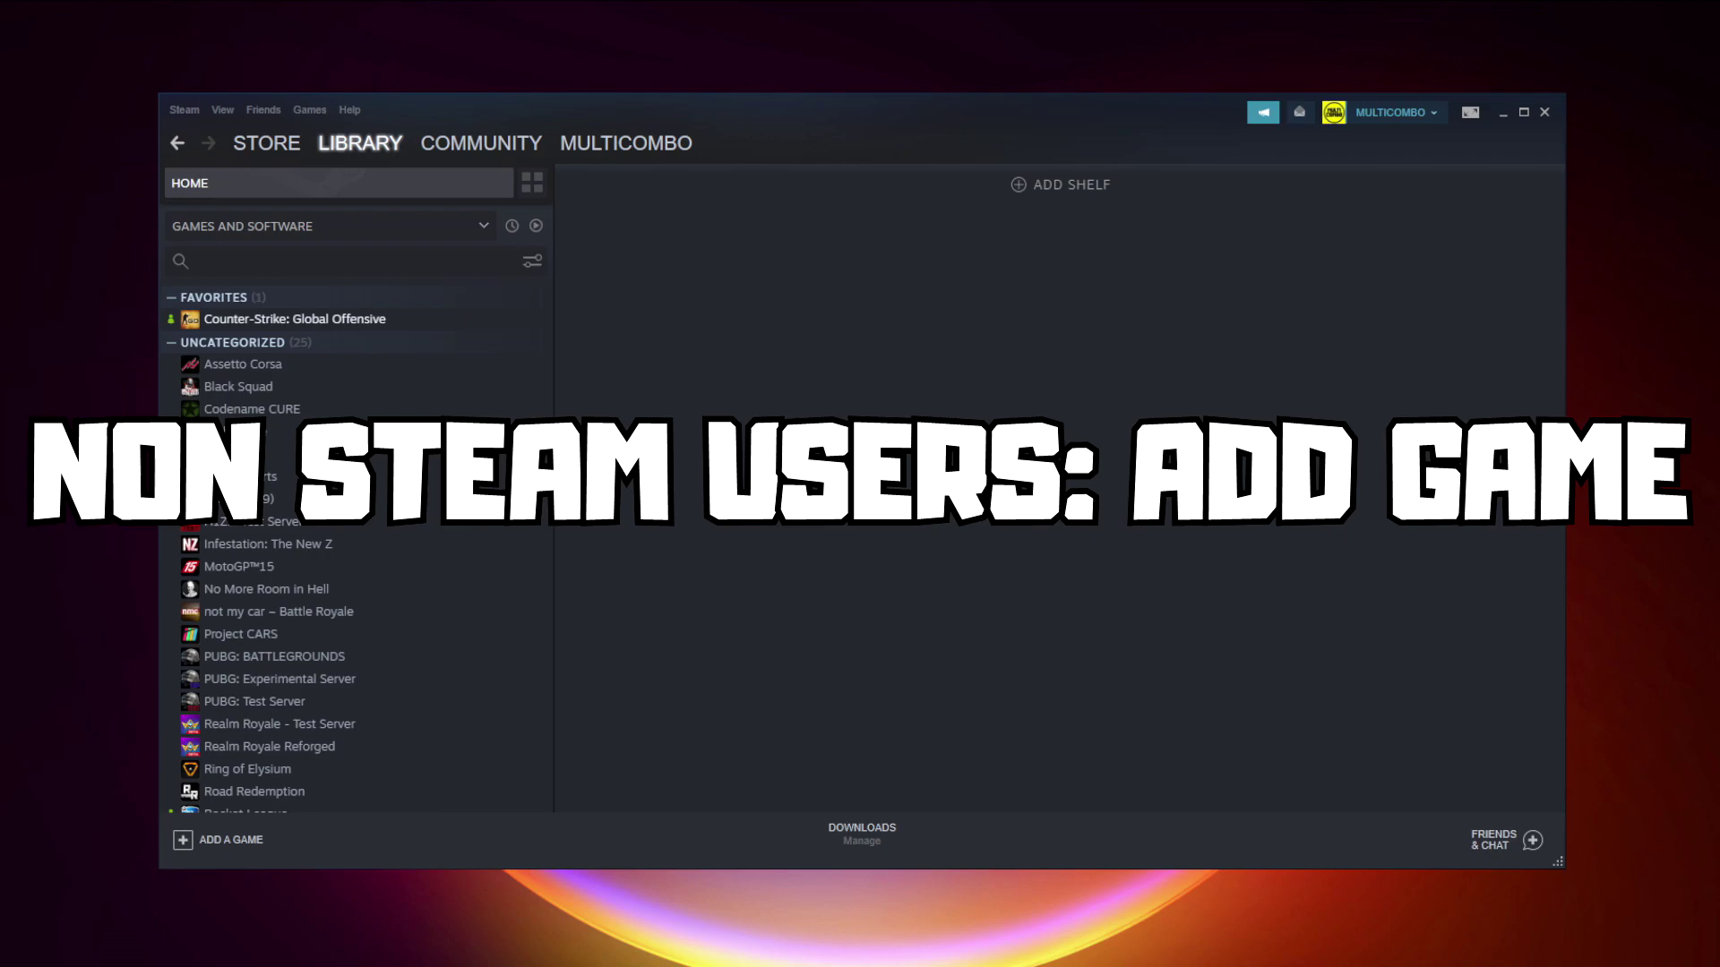
# Add YOUR PROBLEMATIC GAME as a non-Steam game, raising the uncategorized count to 26
pyautogui.click(226, 842)
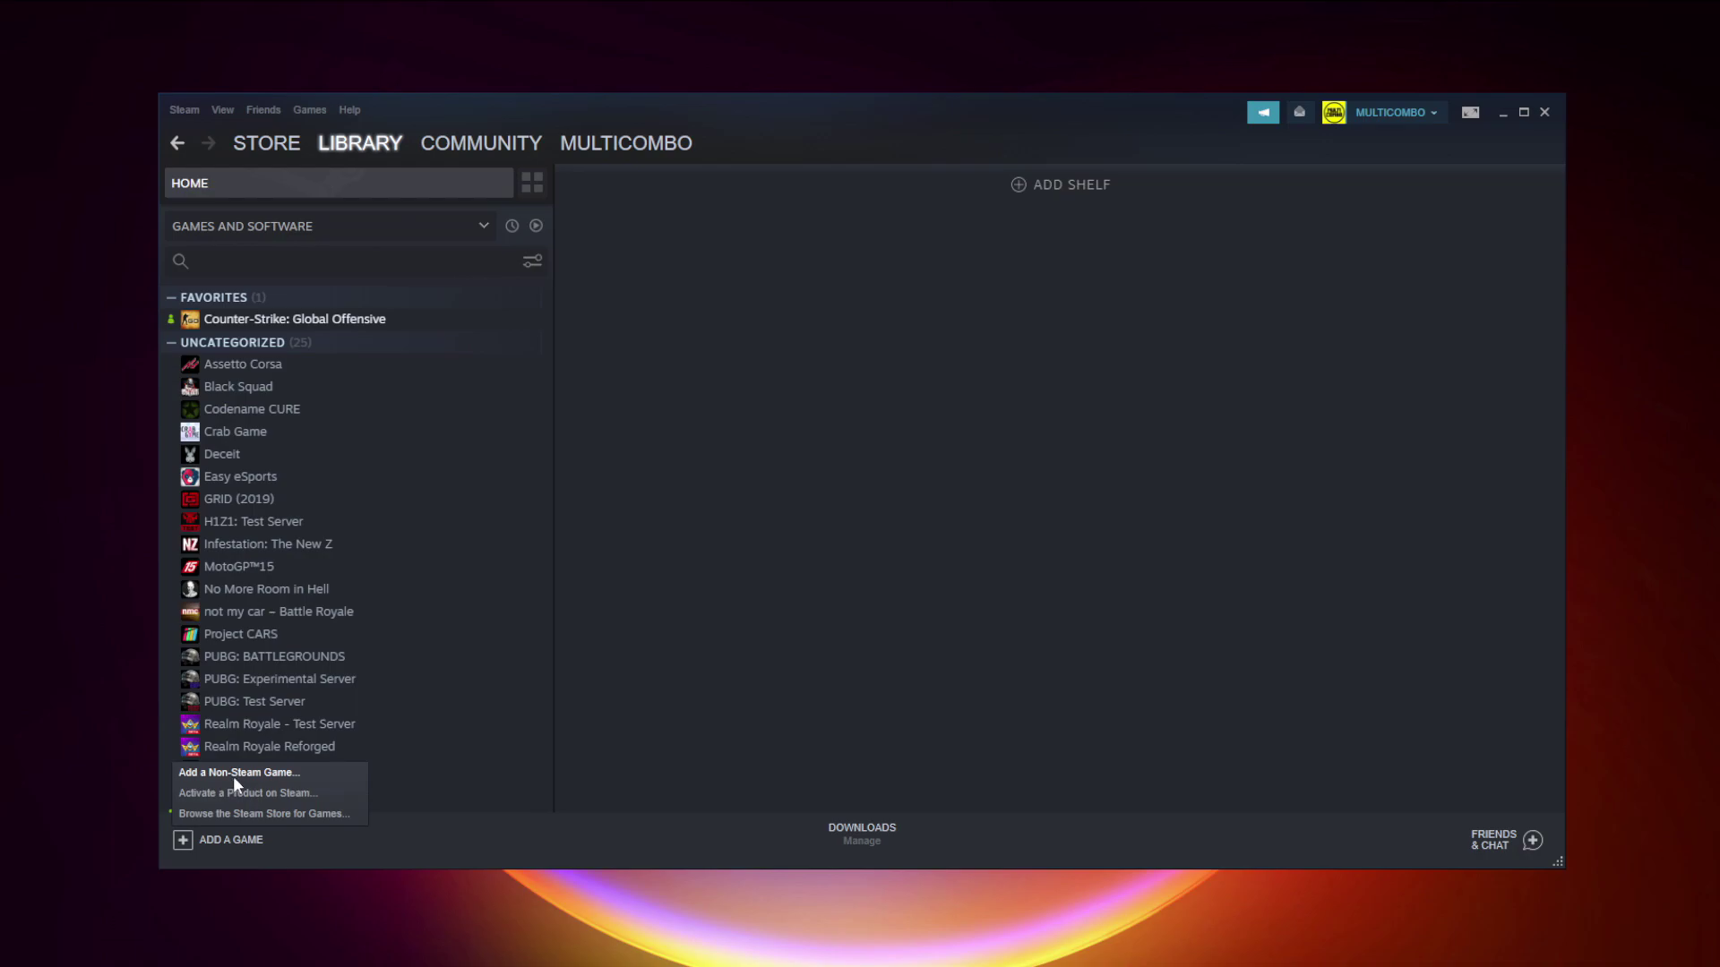
pyautogui.click(233, 776)
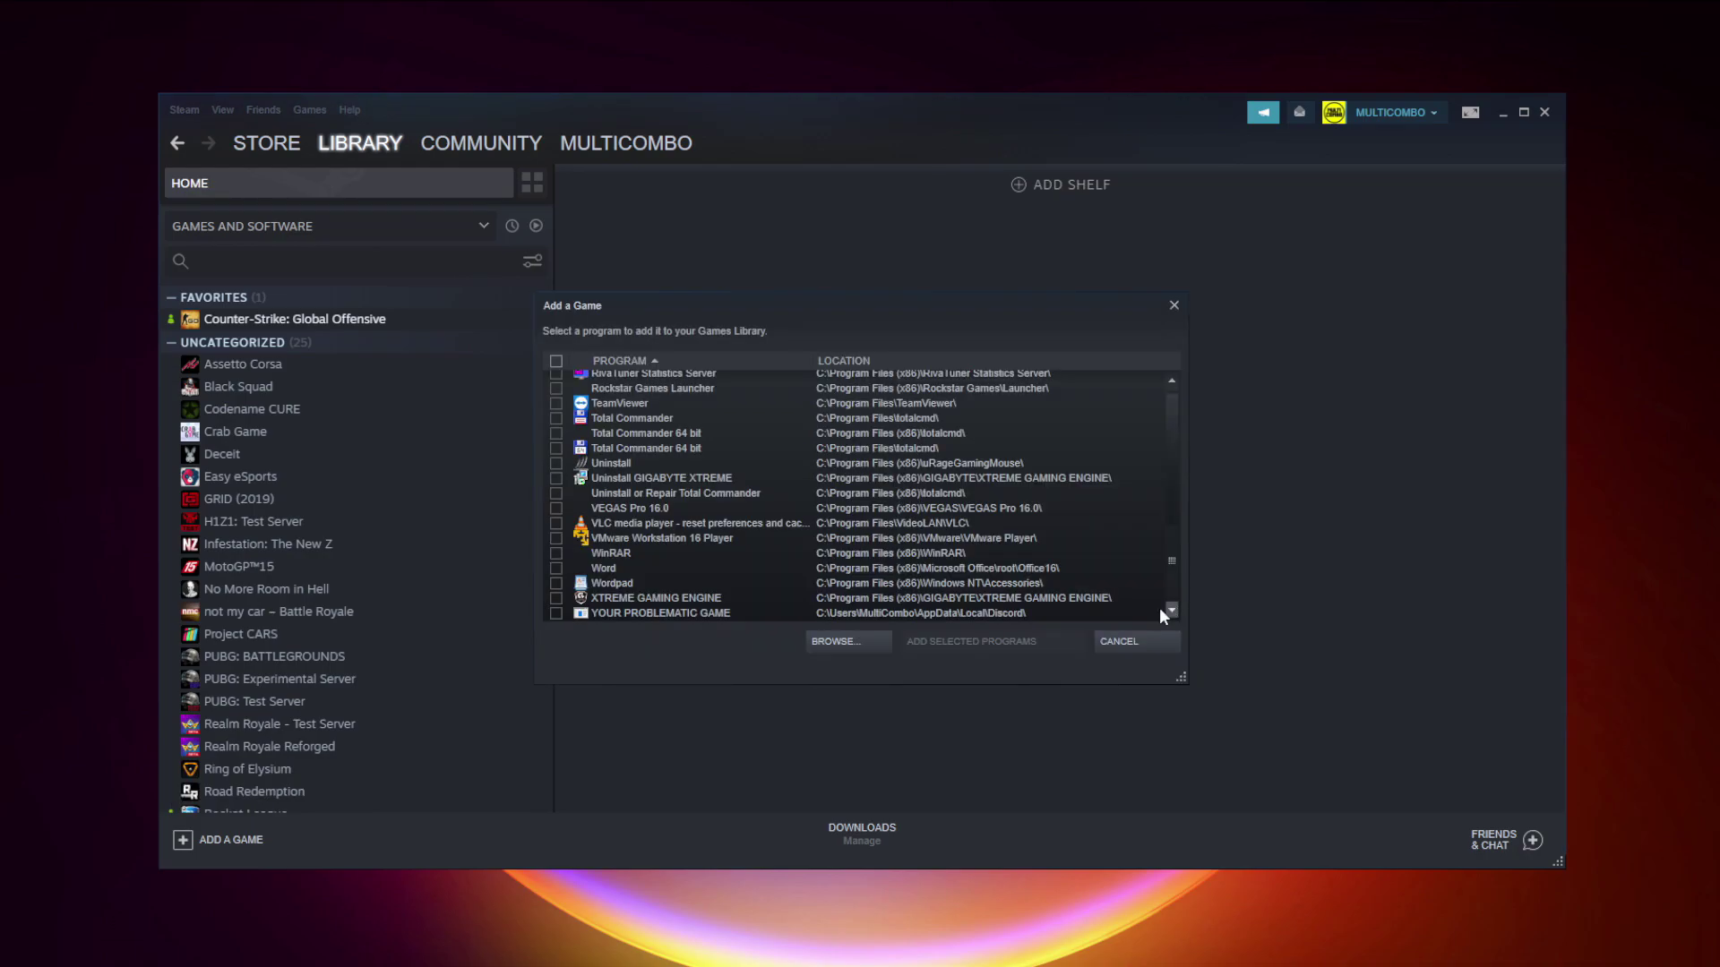
pyautogui.click(636, 614)
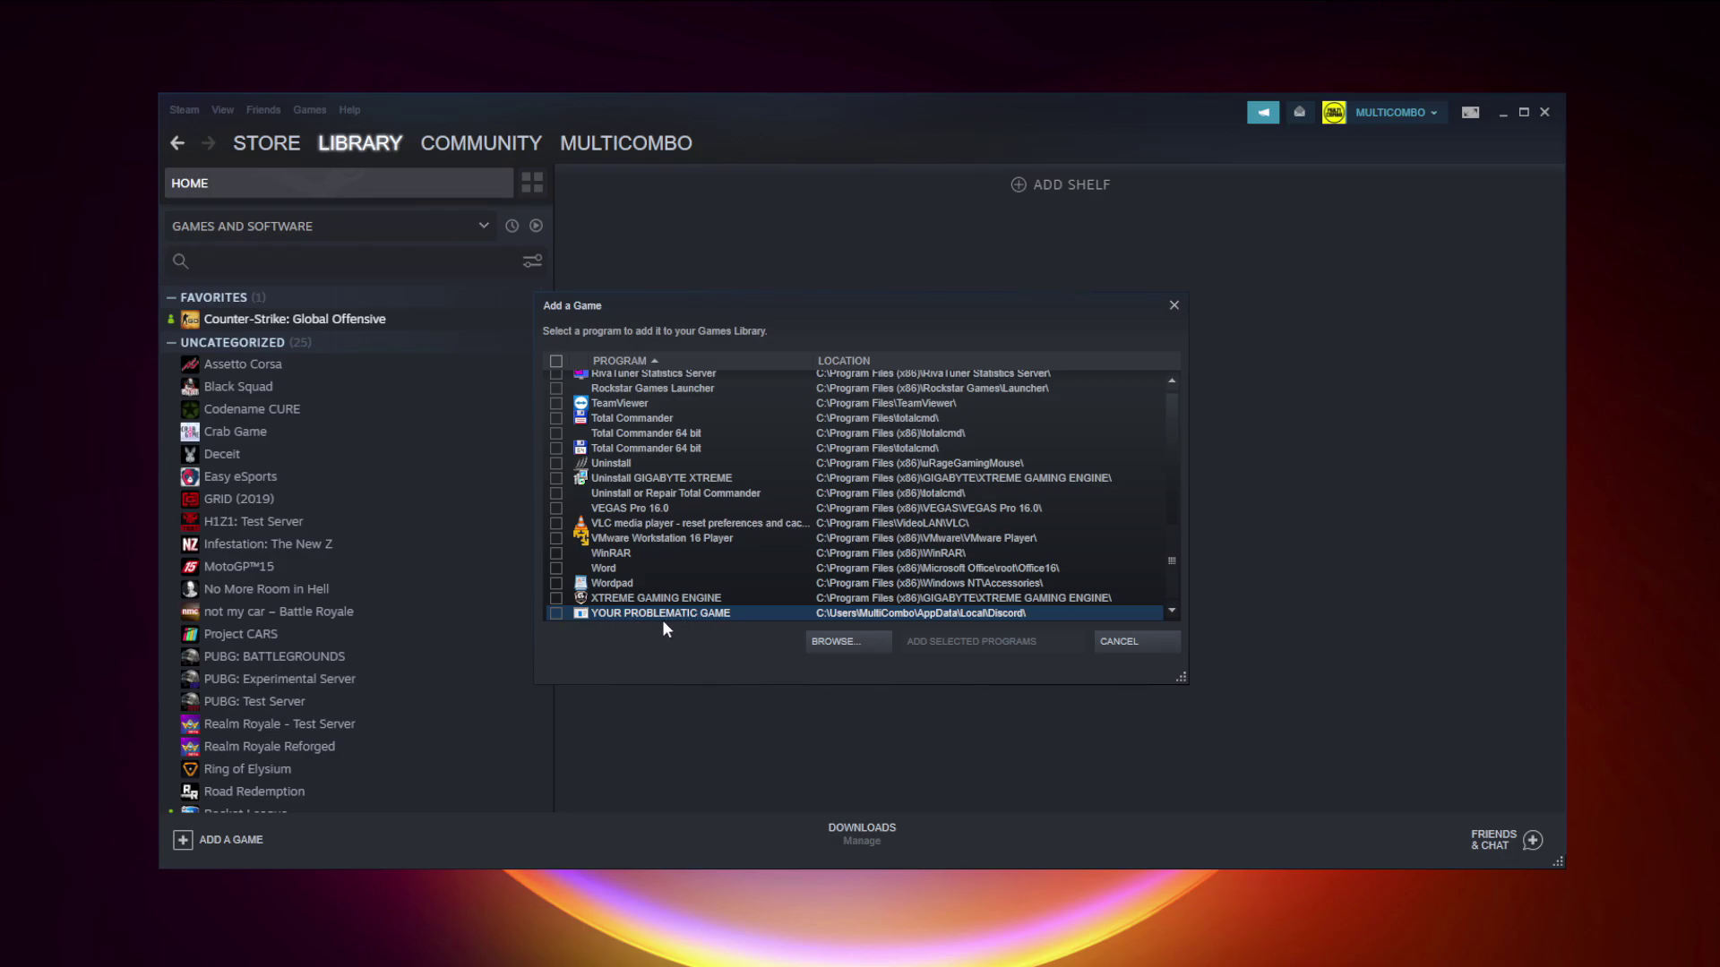
pyautogui.click(556, 614)
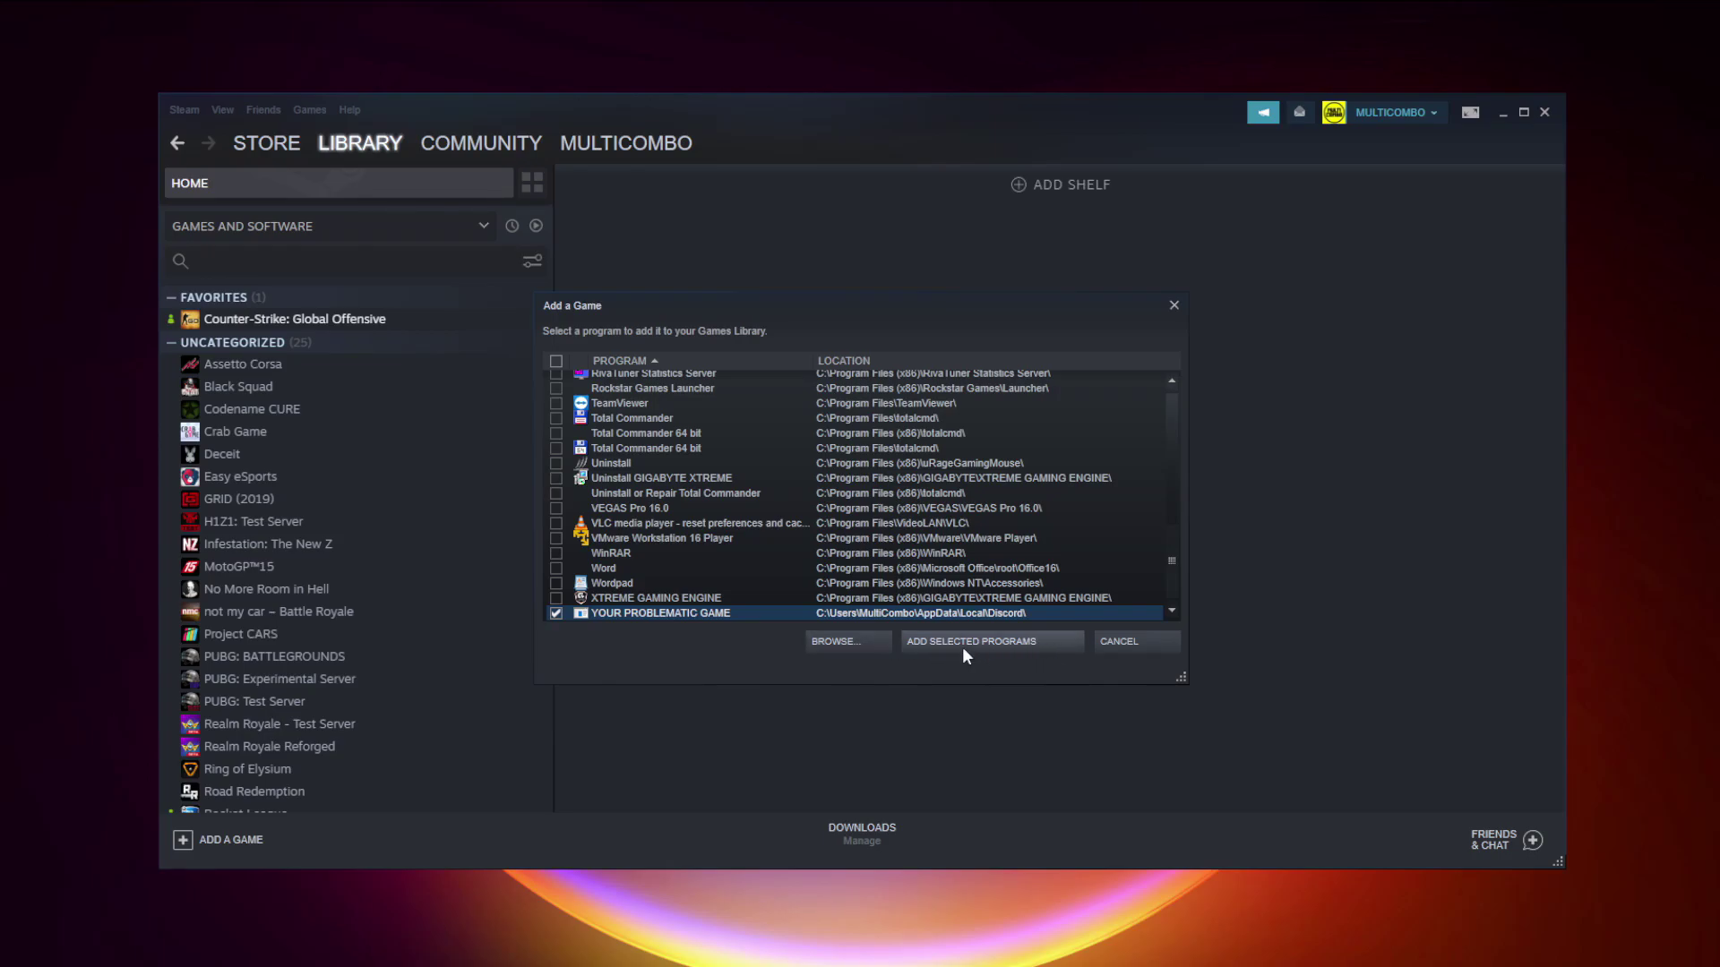
pyautogui.click(1004, 650)
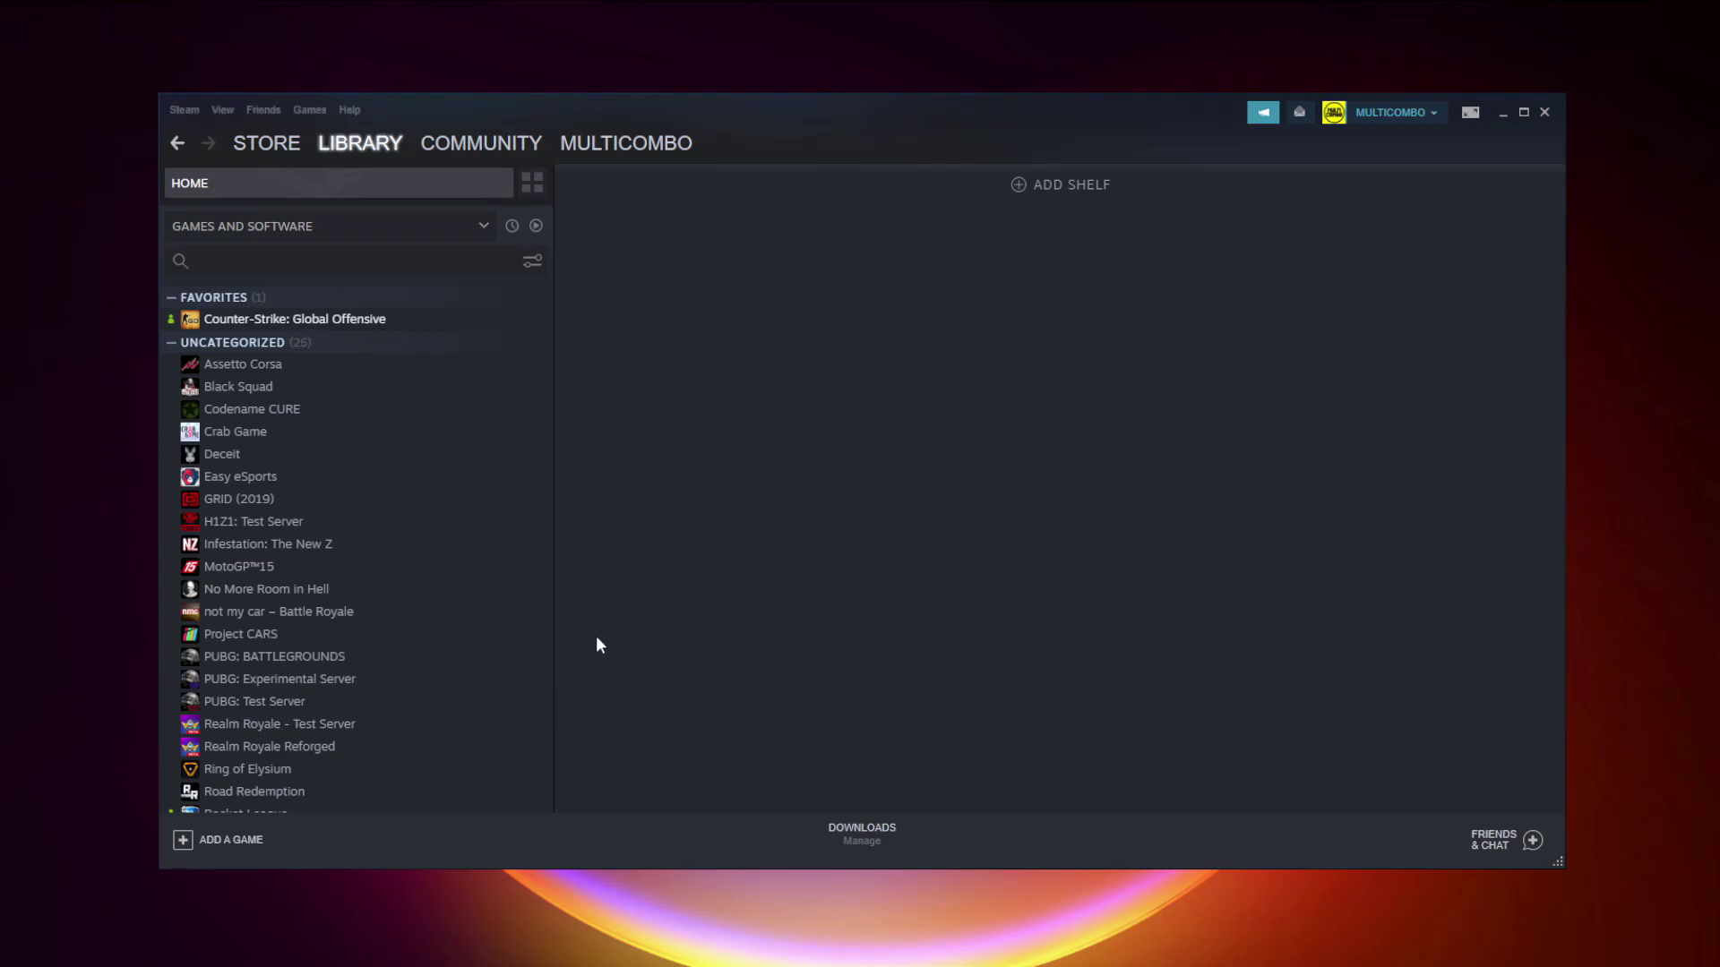
pyautogui.scroll(-3, 495, 583)
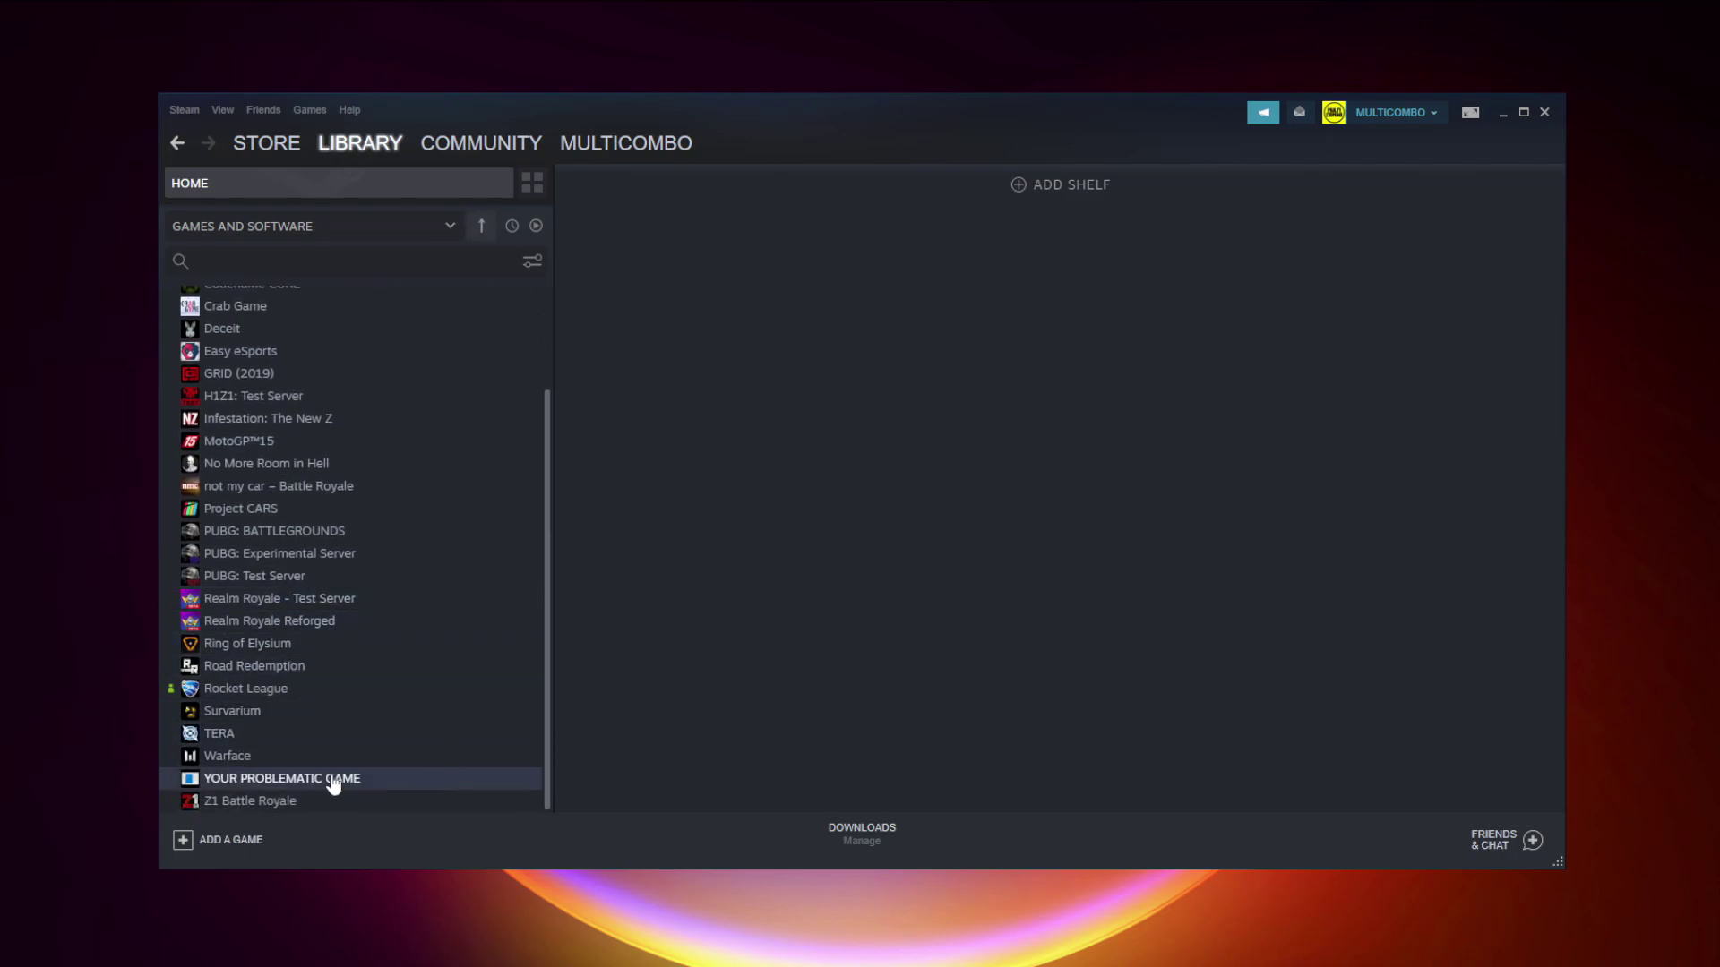
# Select YOUR PROBLEMATIC GAME in the library, then open the Controller page of Steam Settings
pyautogui.click(333, 780)
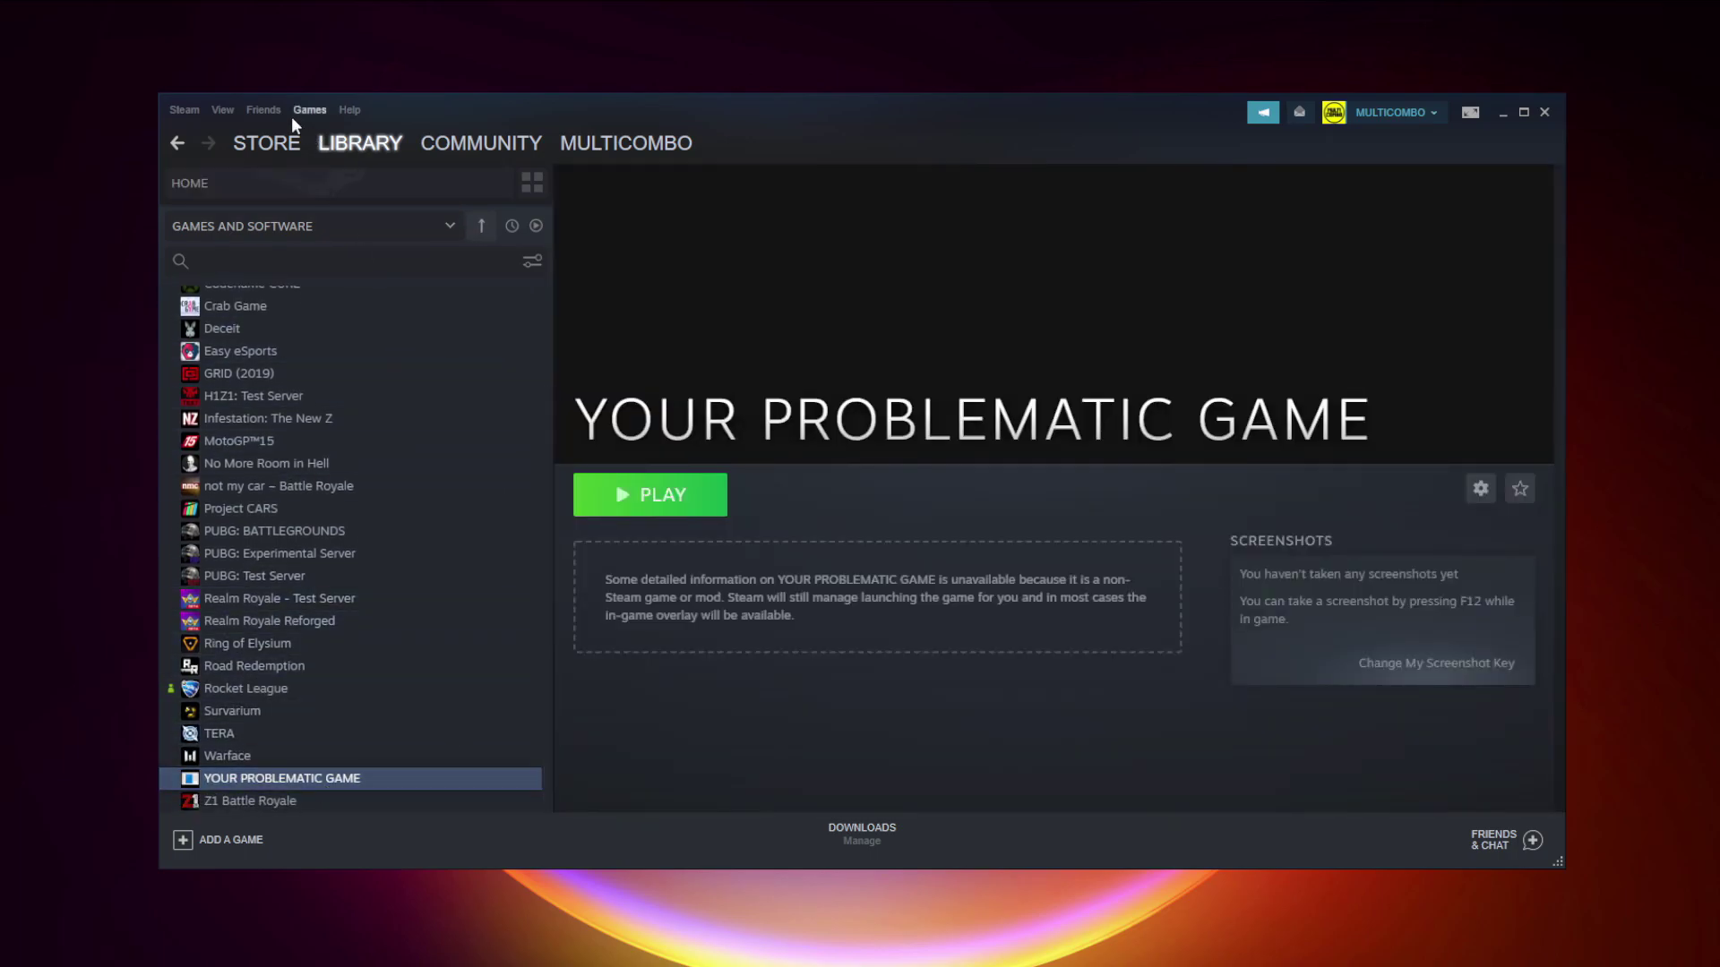
pyautogui.click(182, 110)
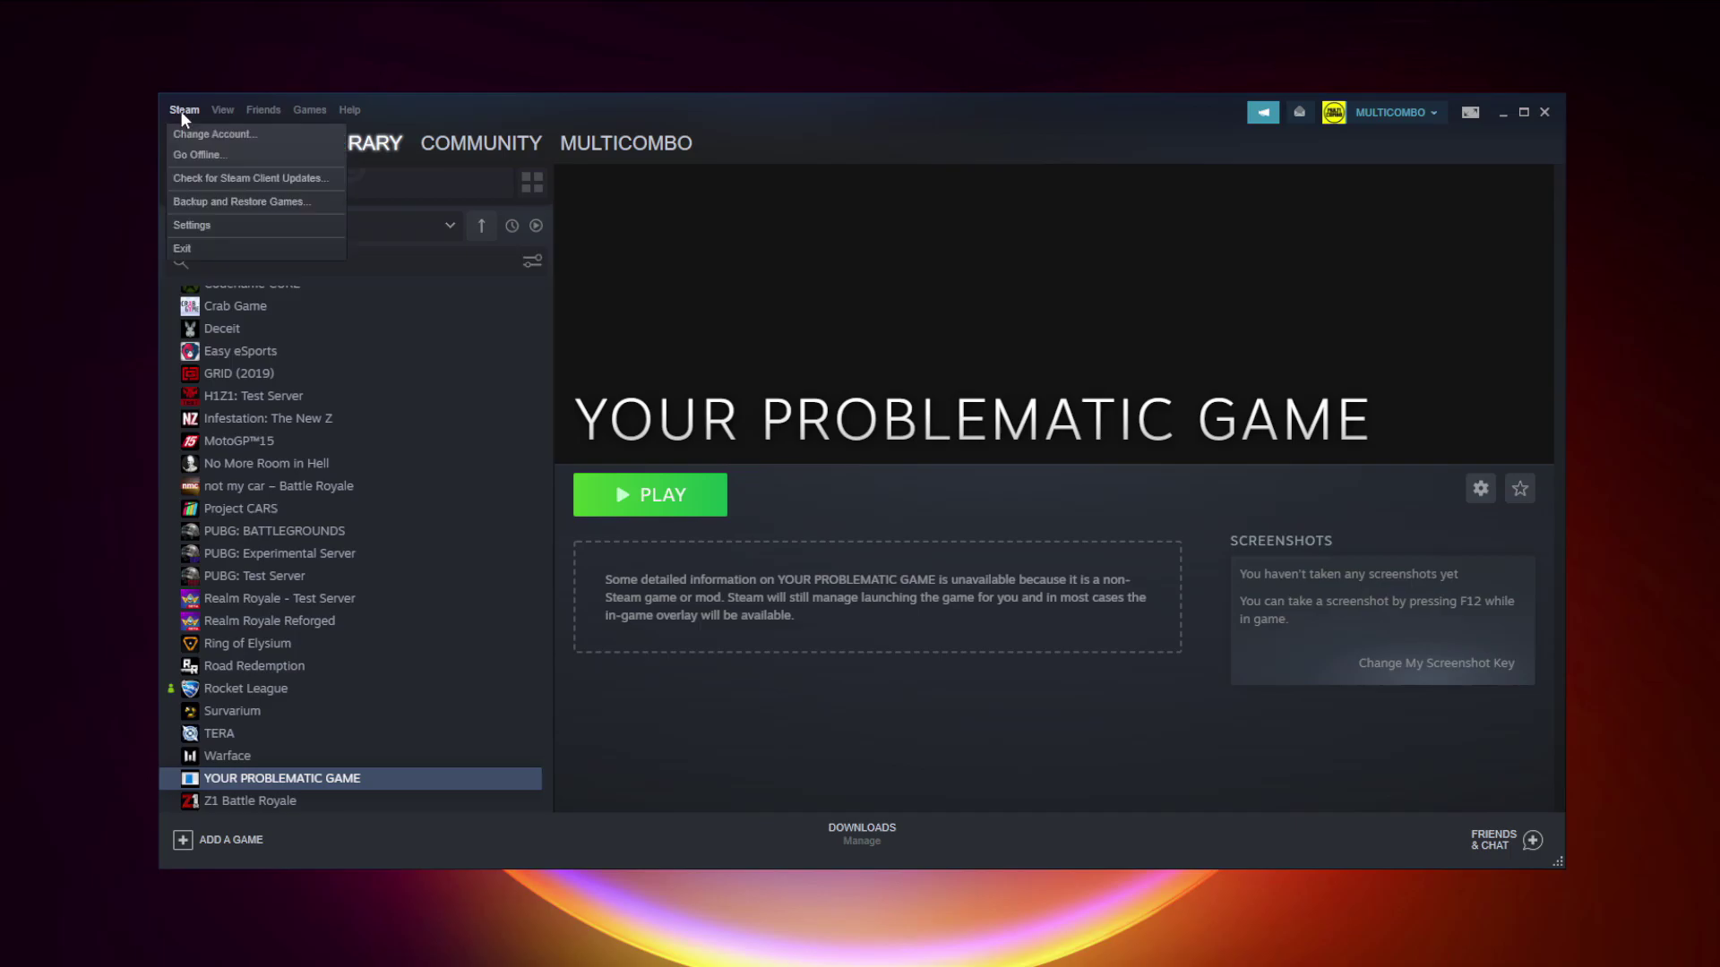
pyautogui.click(217, 227)
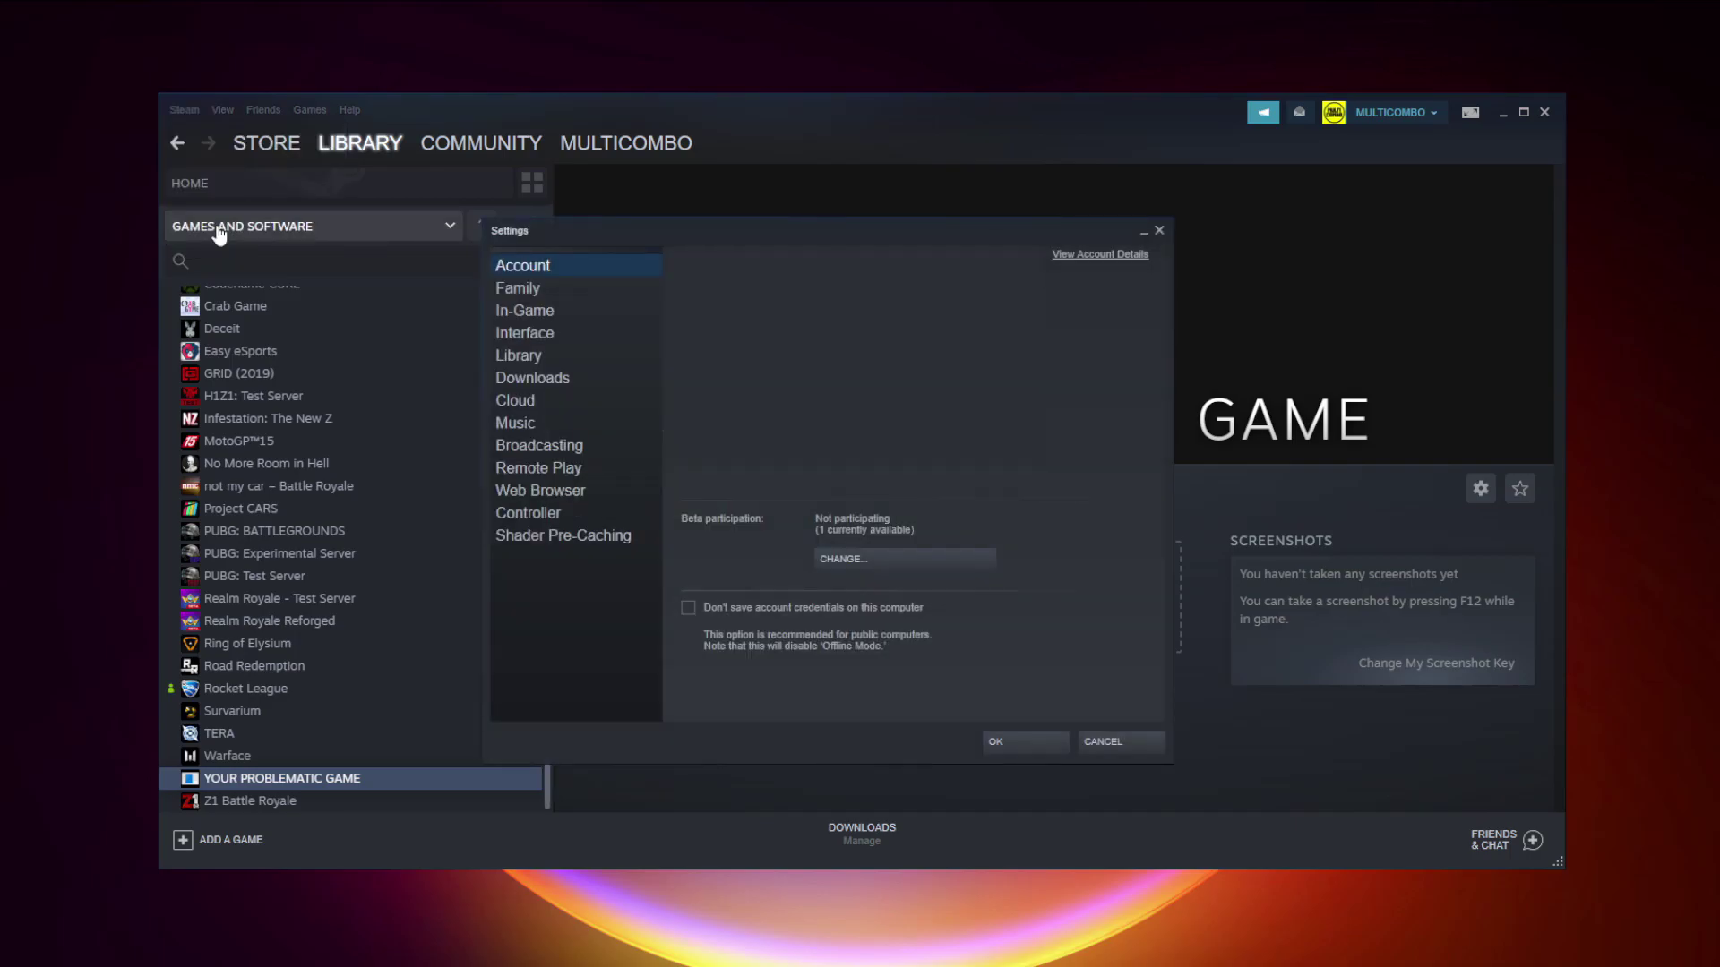
pyautogui.click(565, 515)
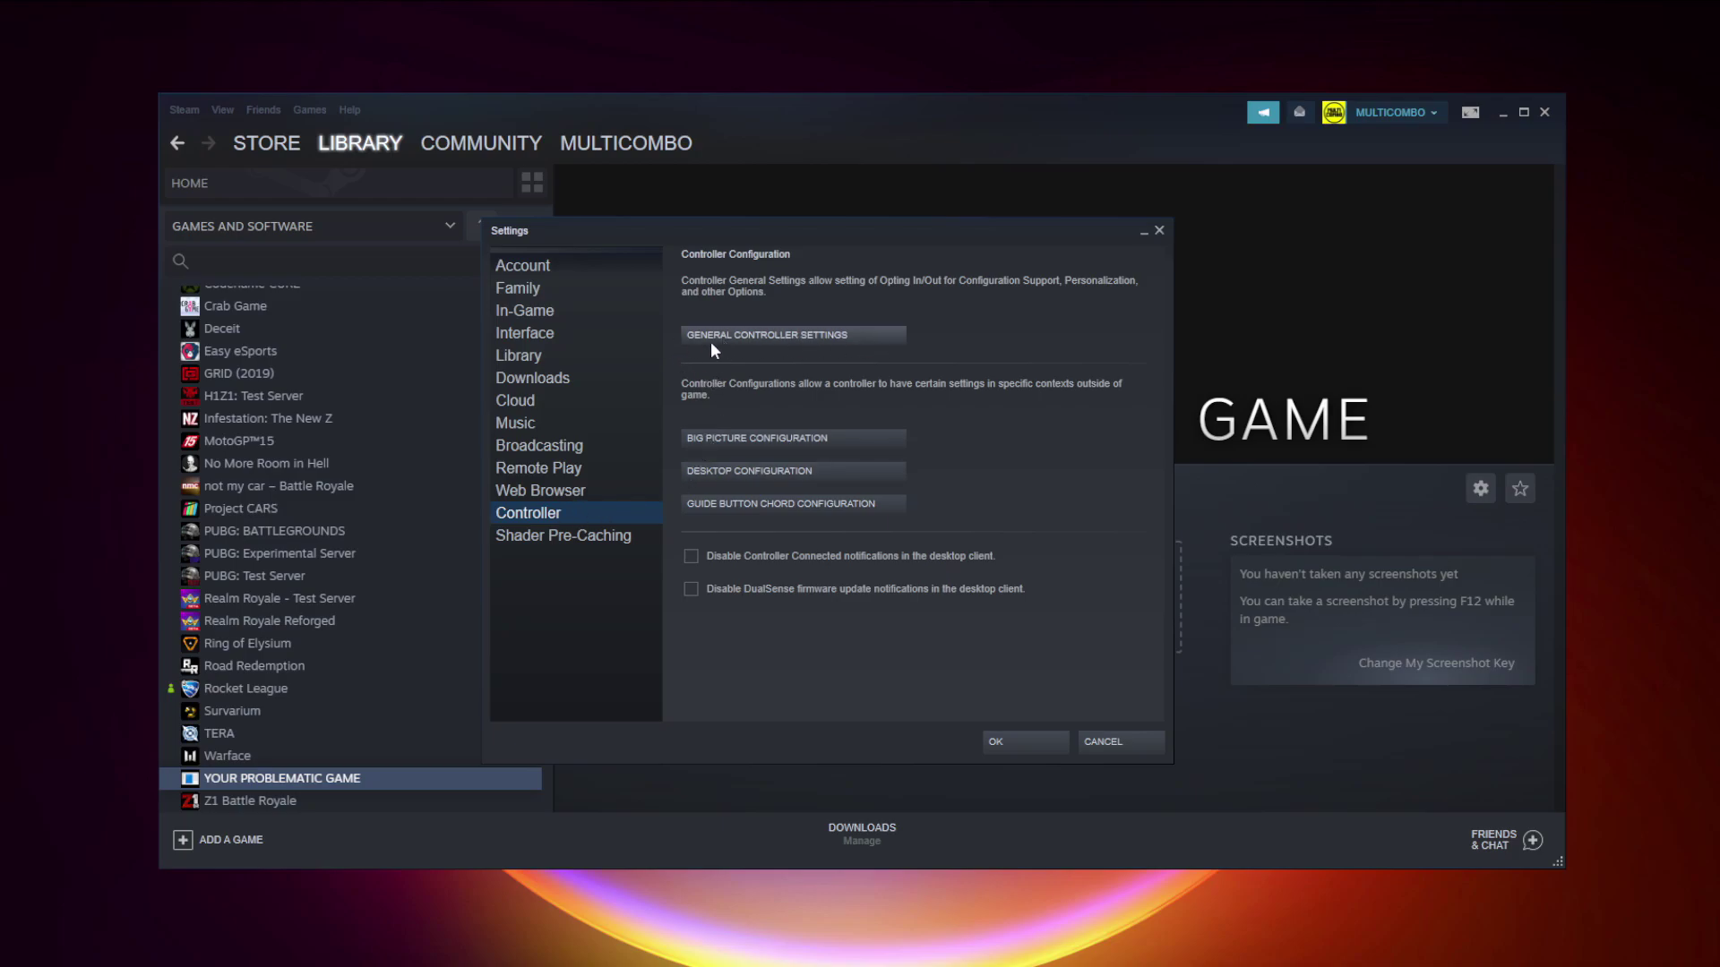
# Enable Xbox Configuration Support, accept the Xbox 360 Controller calibration, and confirm Settings with OK
pyautogui.click(796, 339)
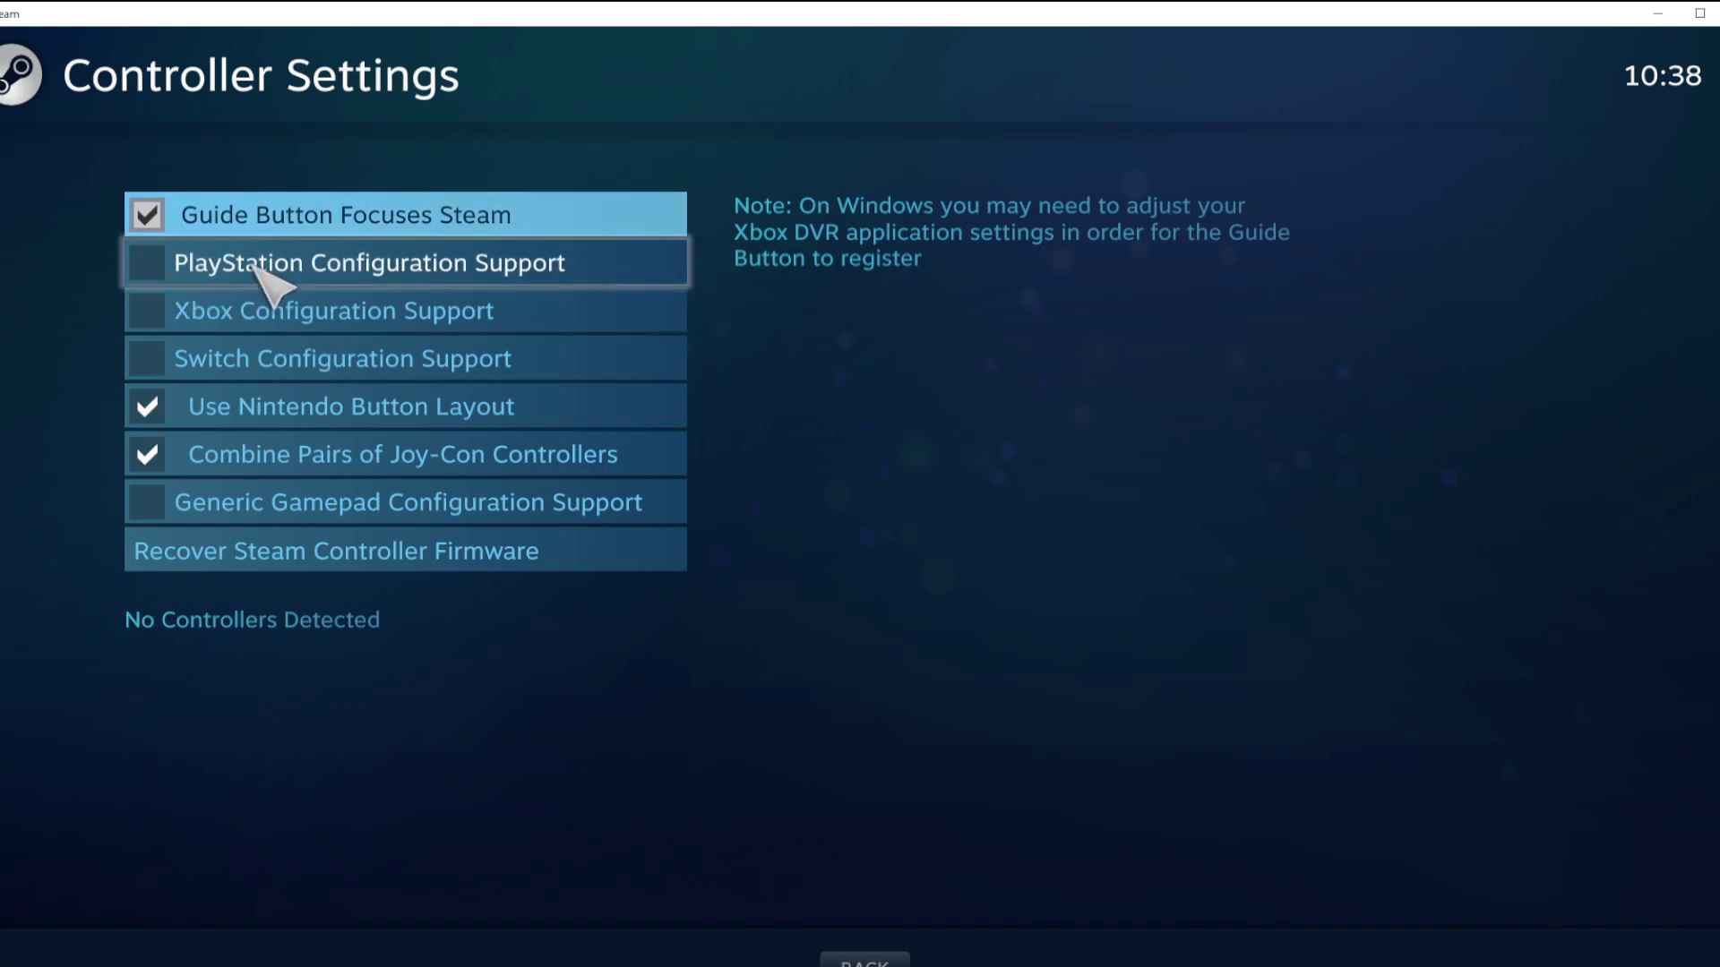
pyautogui.click(159, 309)
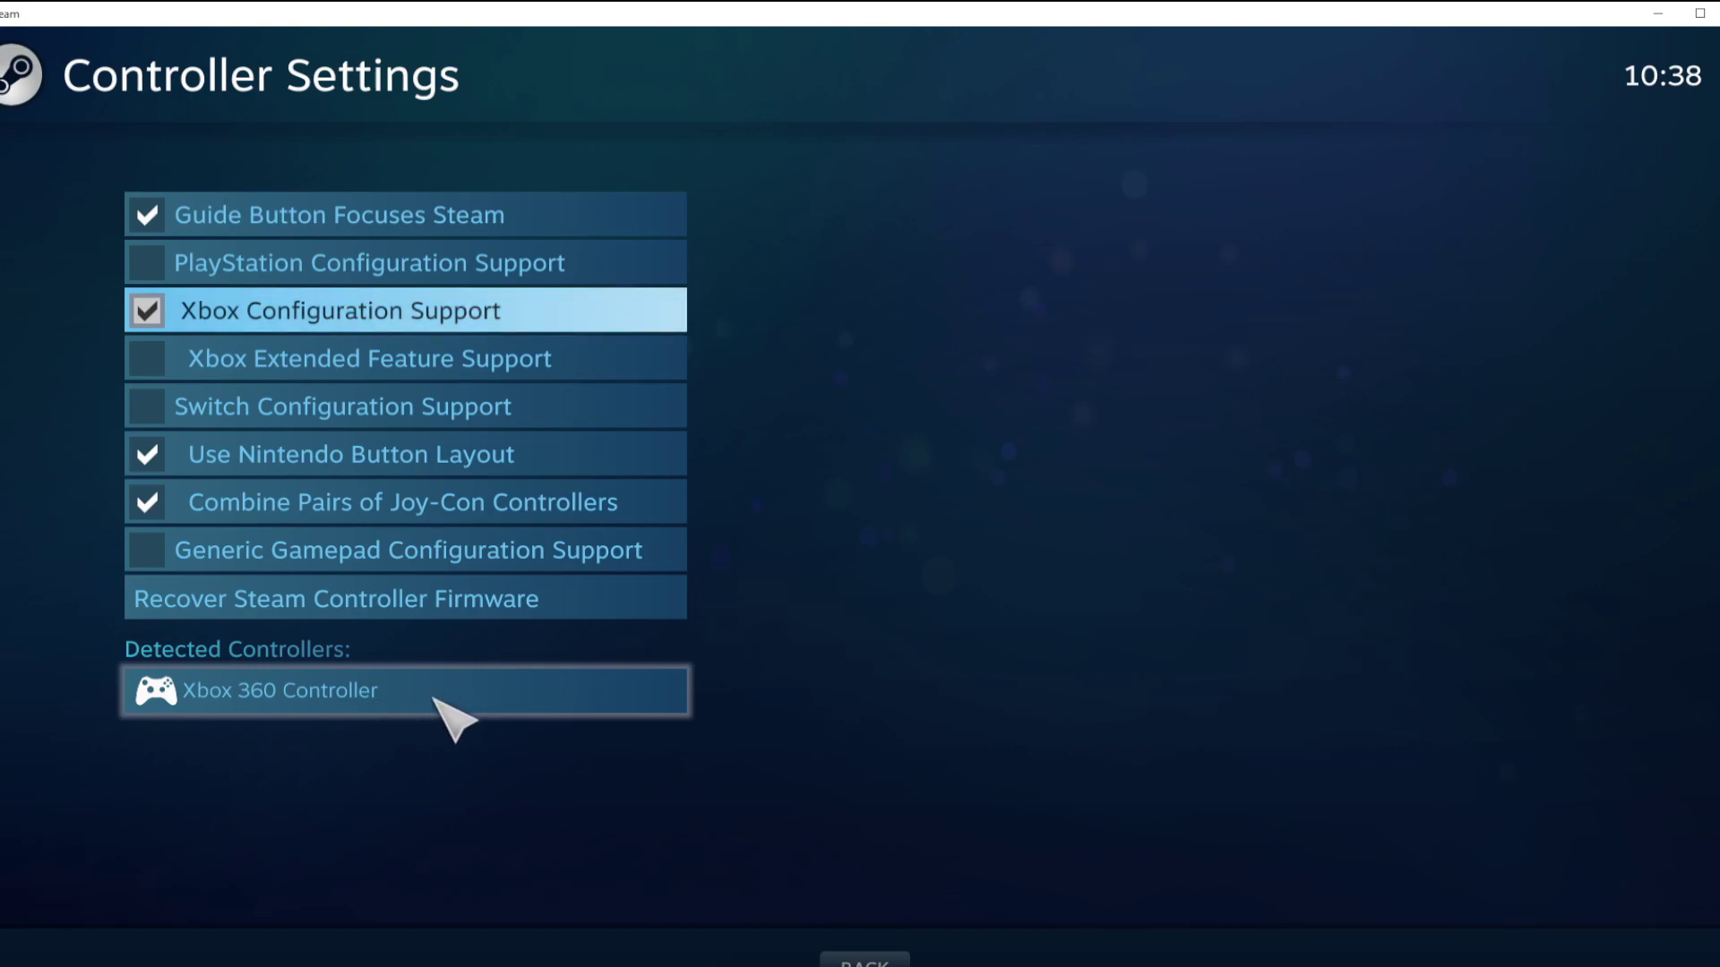
pyautogui.click(474, 699)
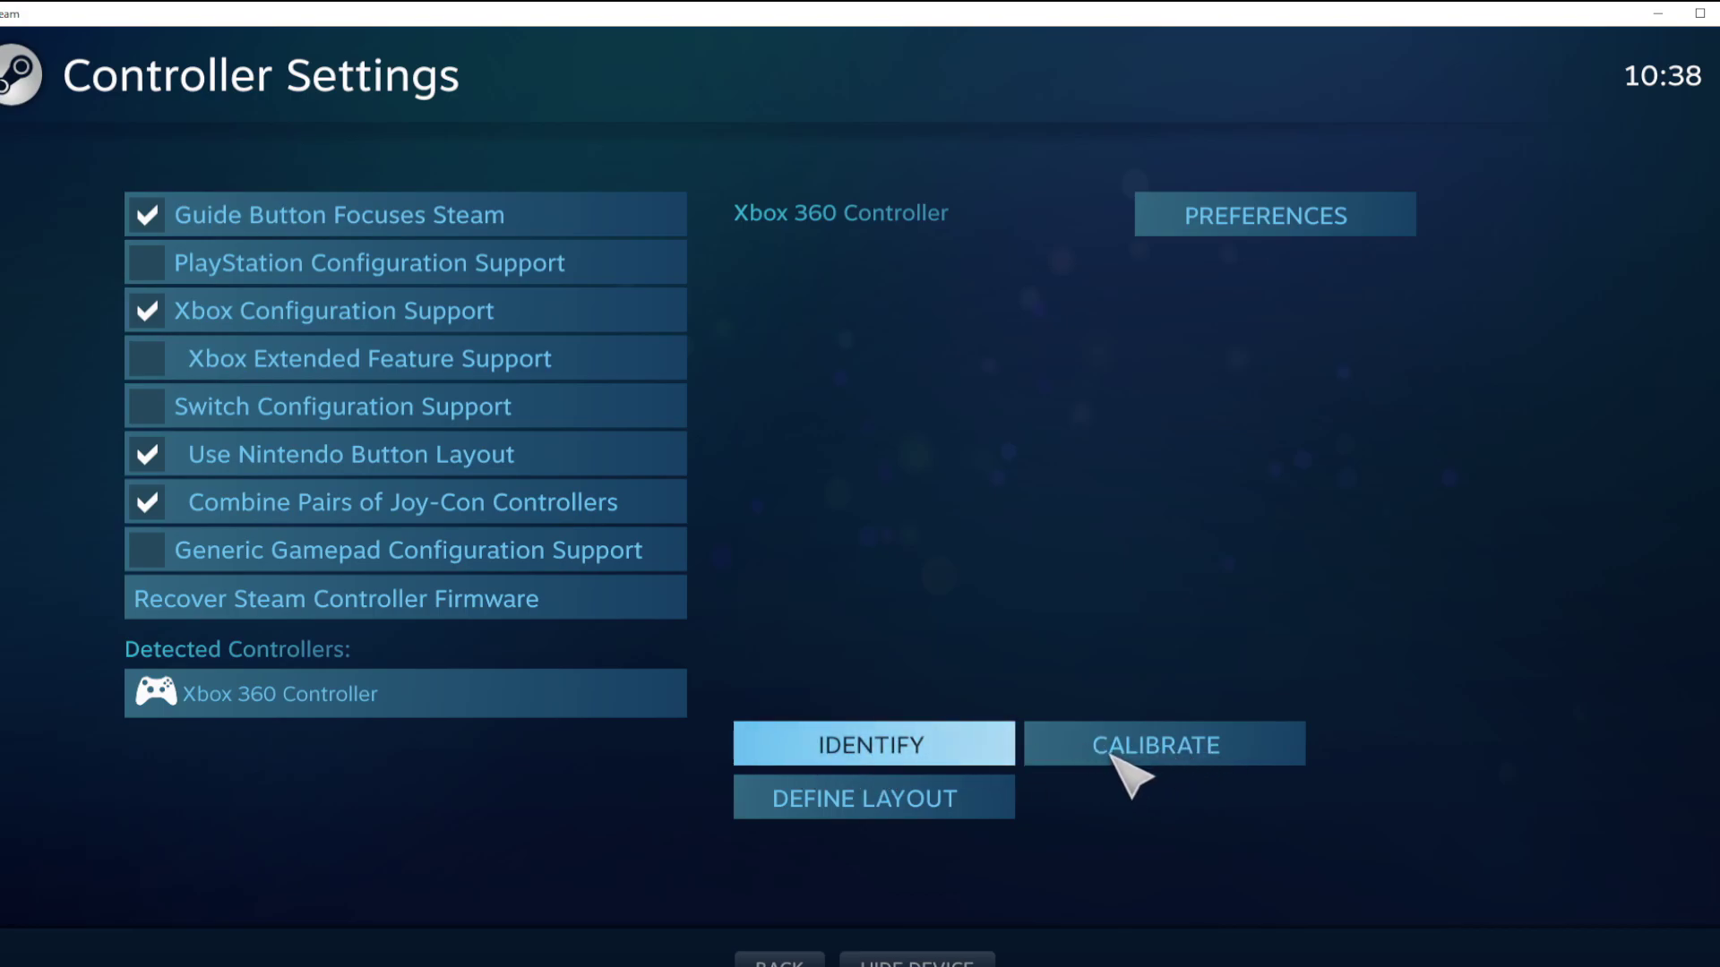
pyautogui.click(1165, 752)
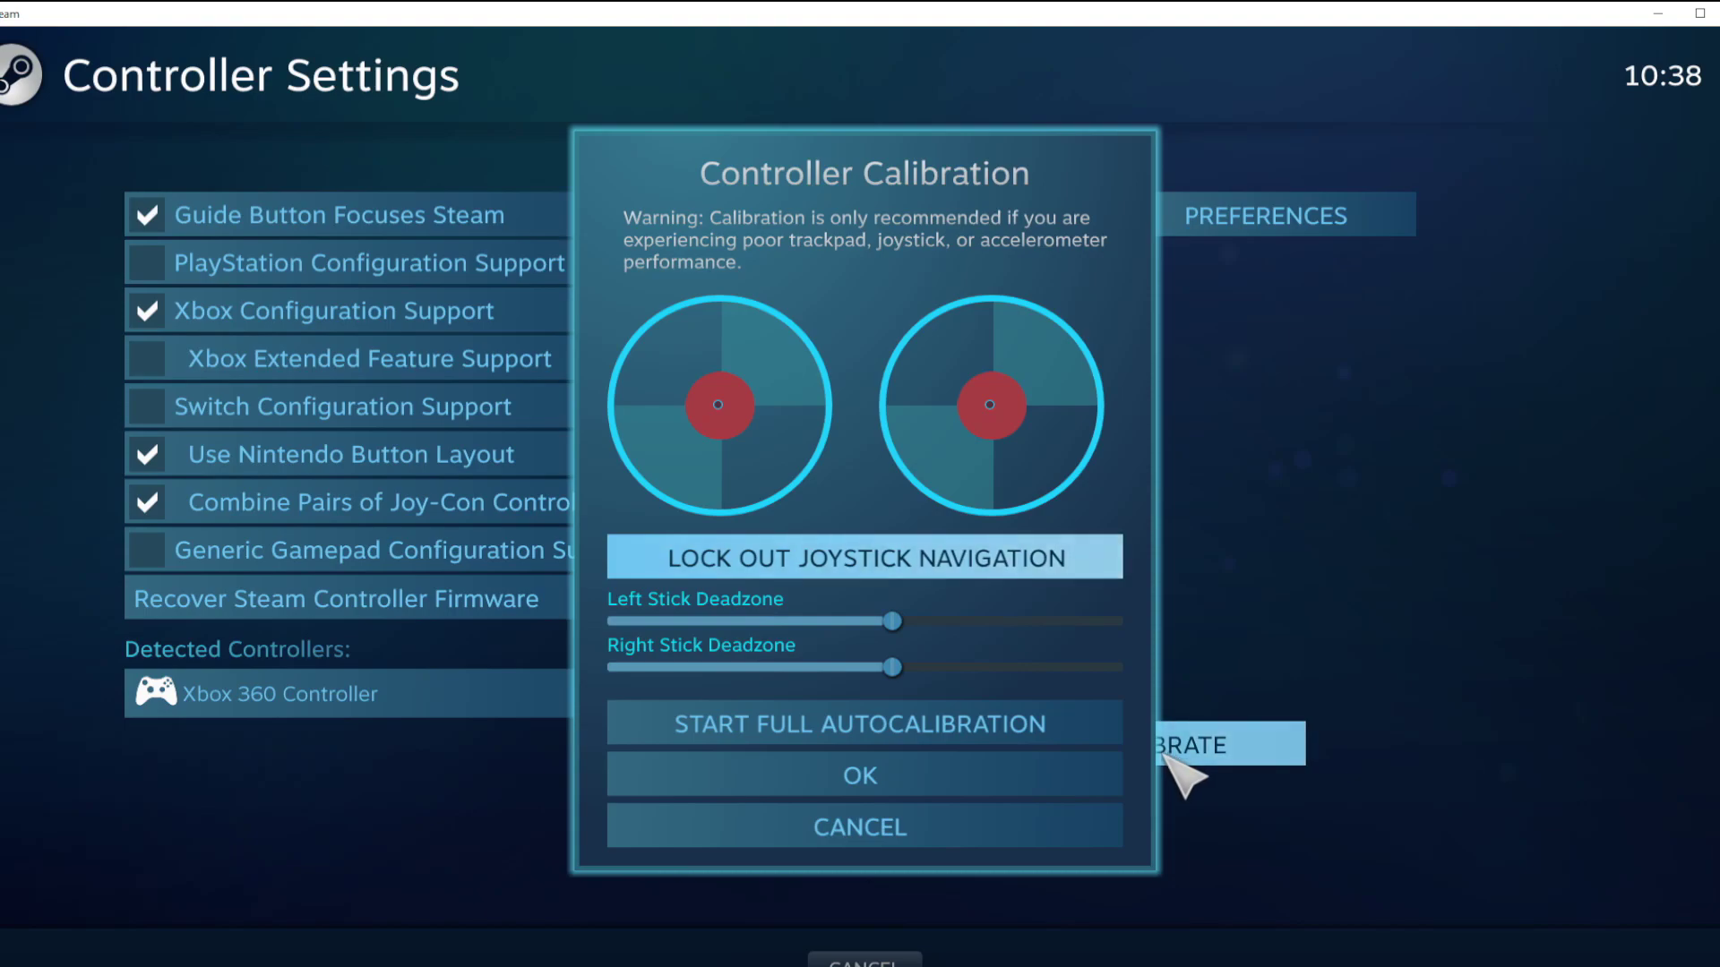
pyautogui.click(985, 775)
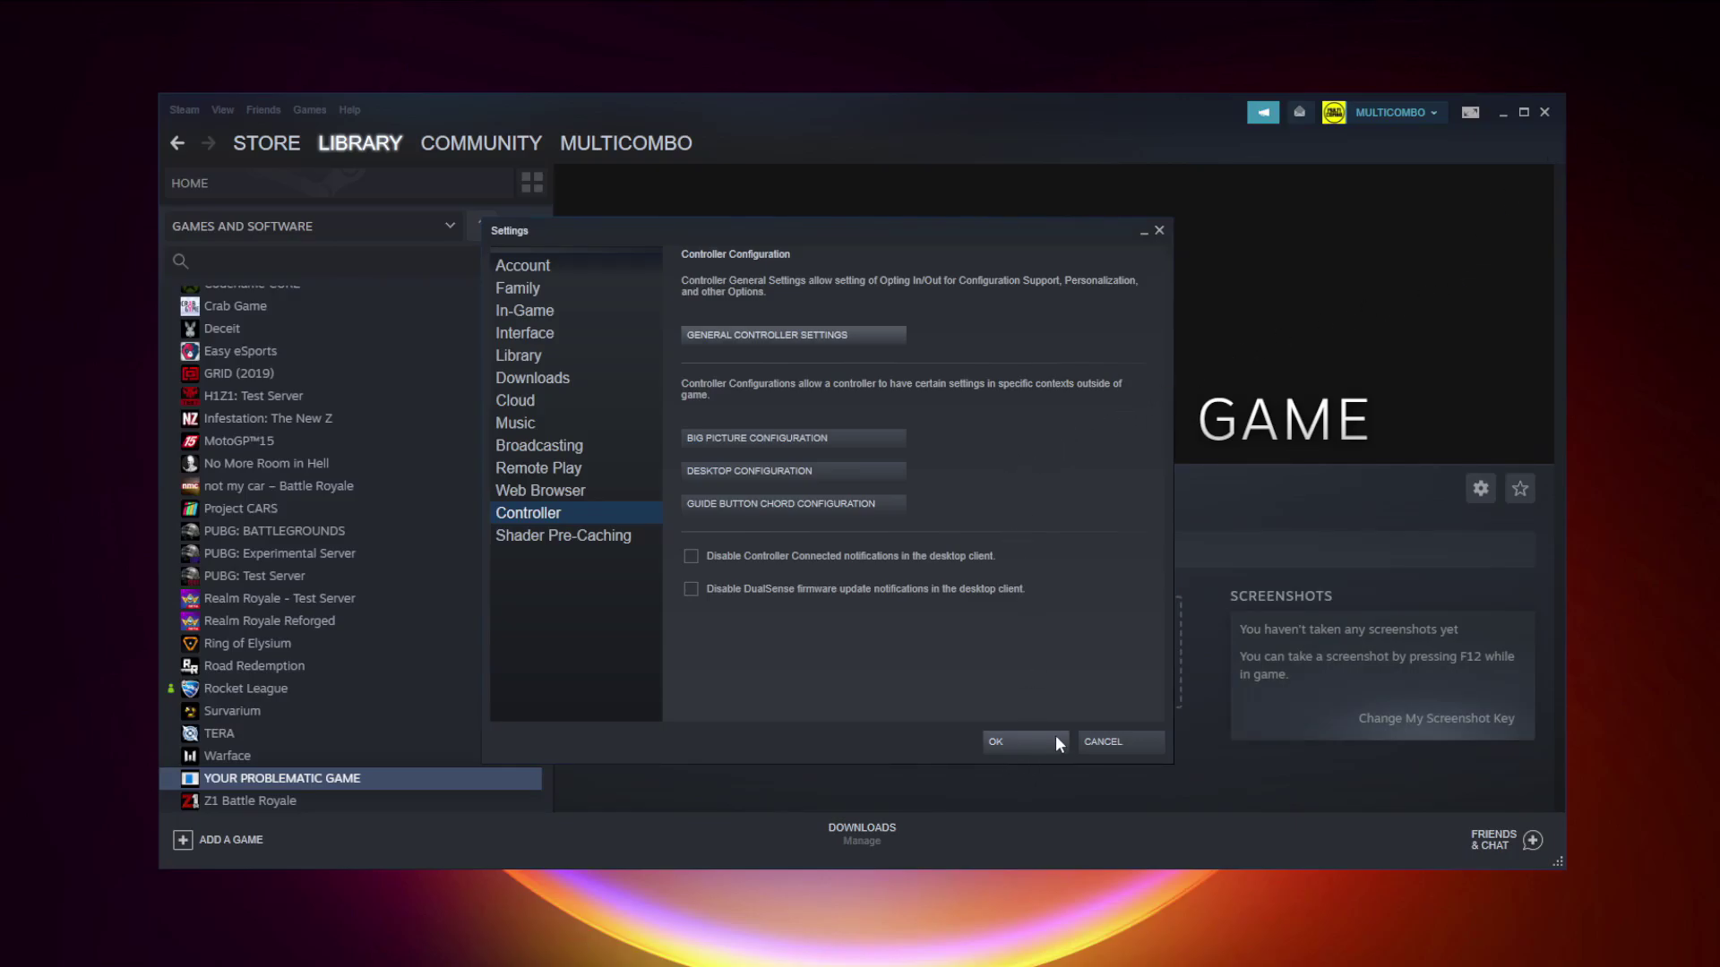
pyautogui.click(1027, 743)
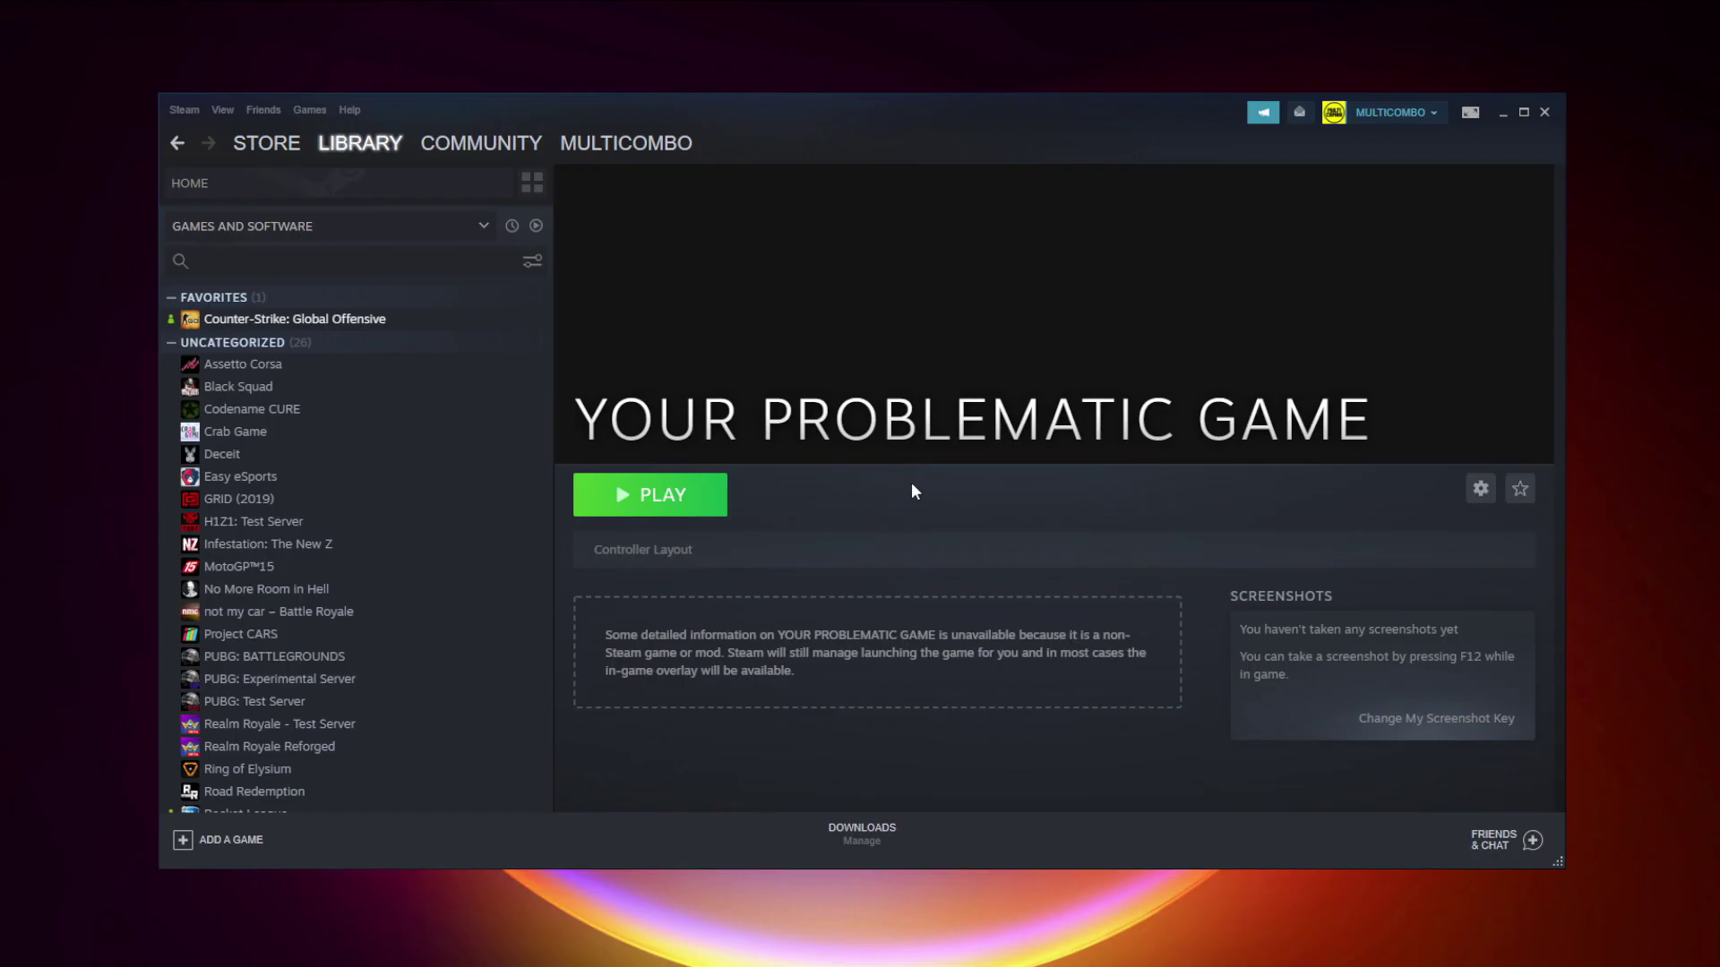
# Switch to Big Picture Mode and open its LIBRARY
pyautogui.click(1470, 113)
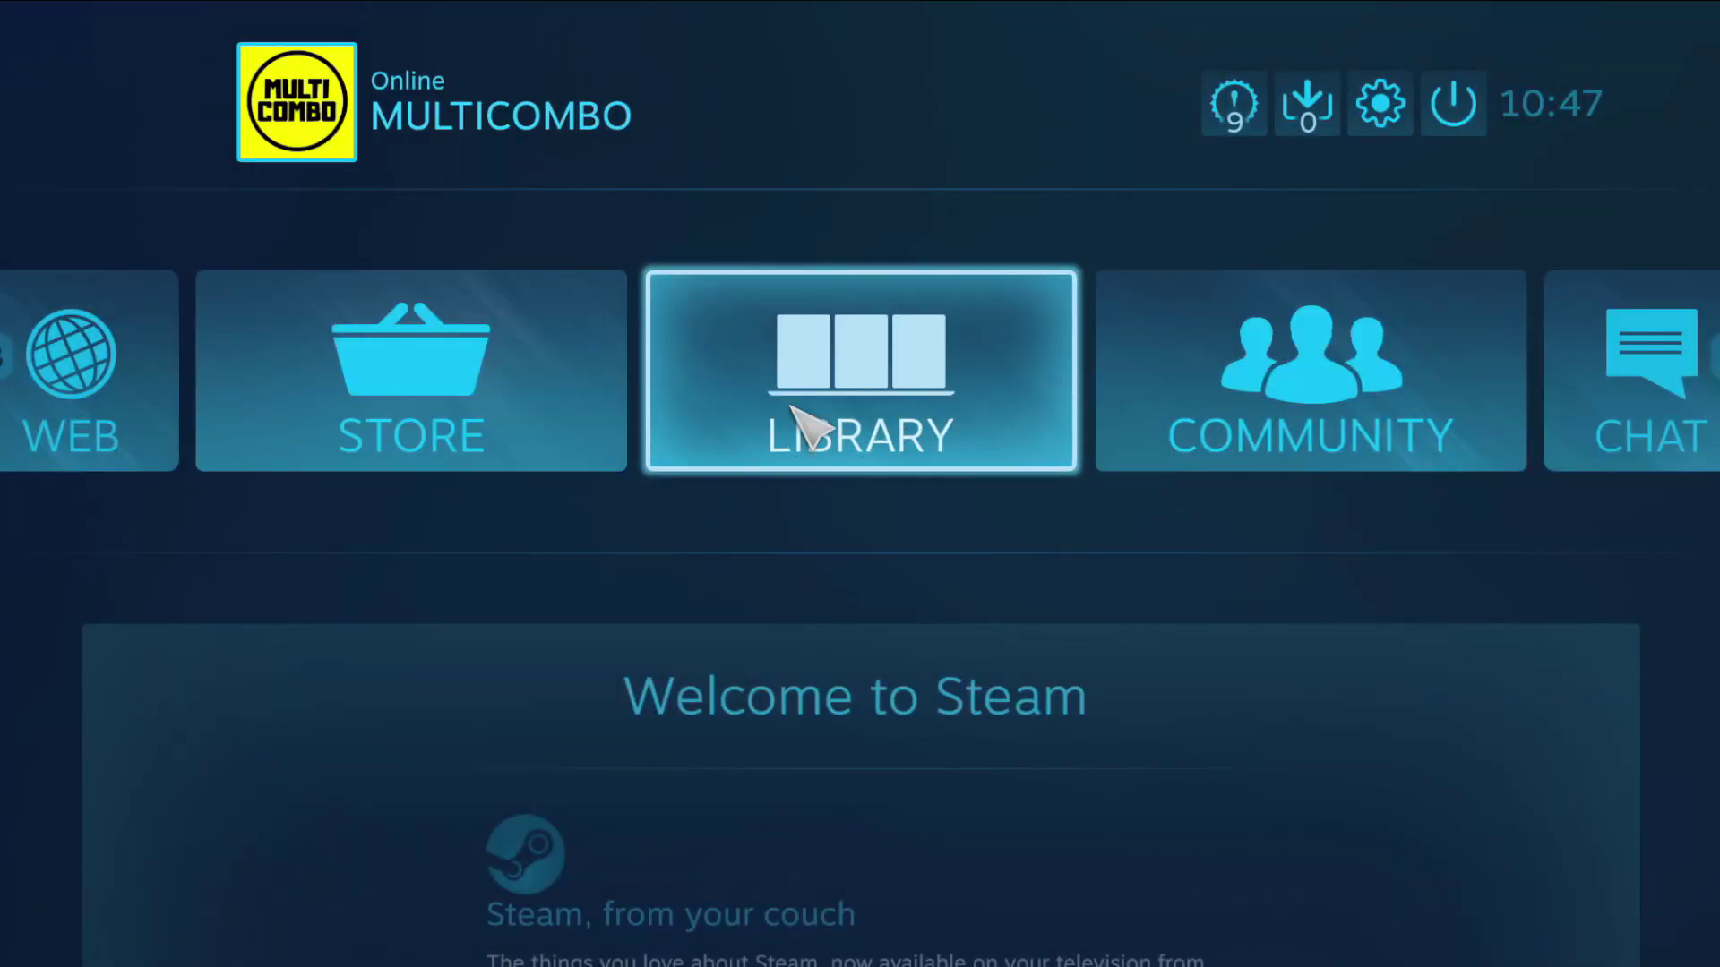
pyautogui.click(892, 455)
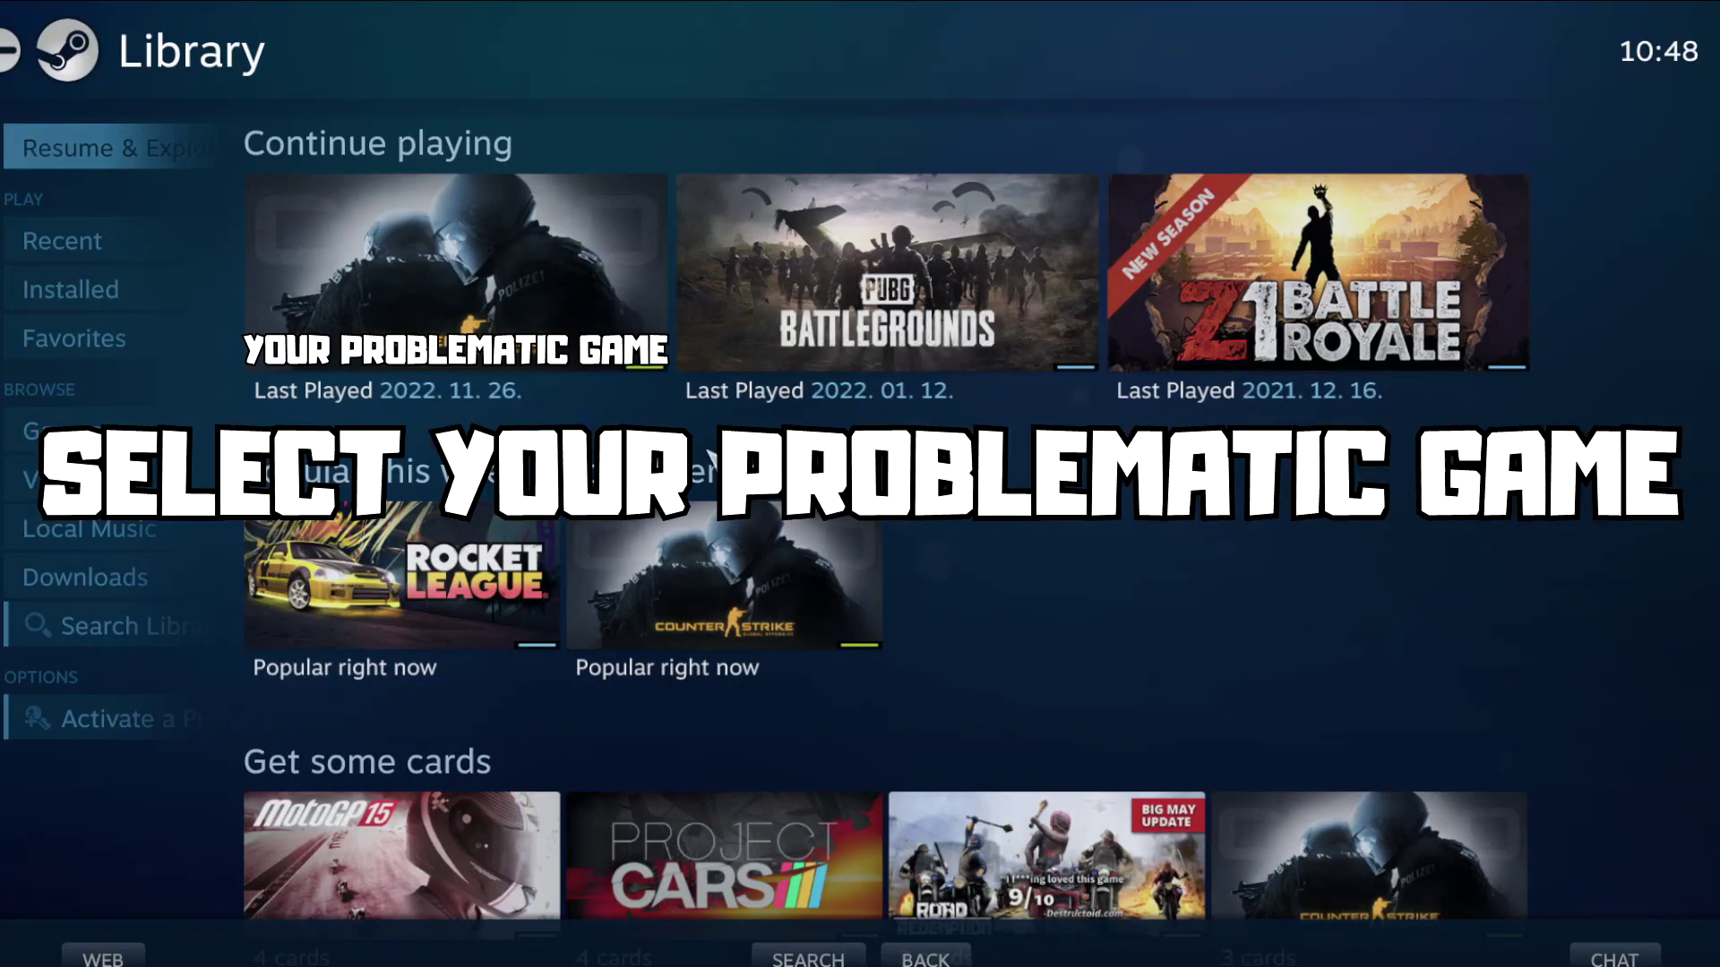
# Set YOUR PROBLEMATIC GAME's Steam Input Per-Game Setting to Forced Off under Manage Game > Controller Options
pyautogui.press('Right')
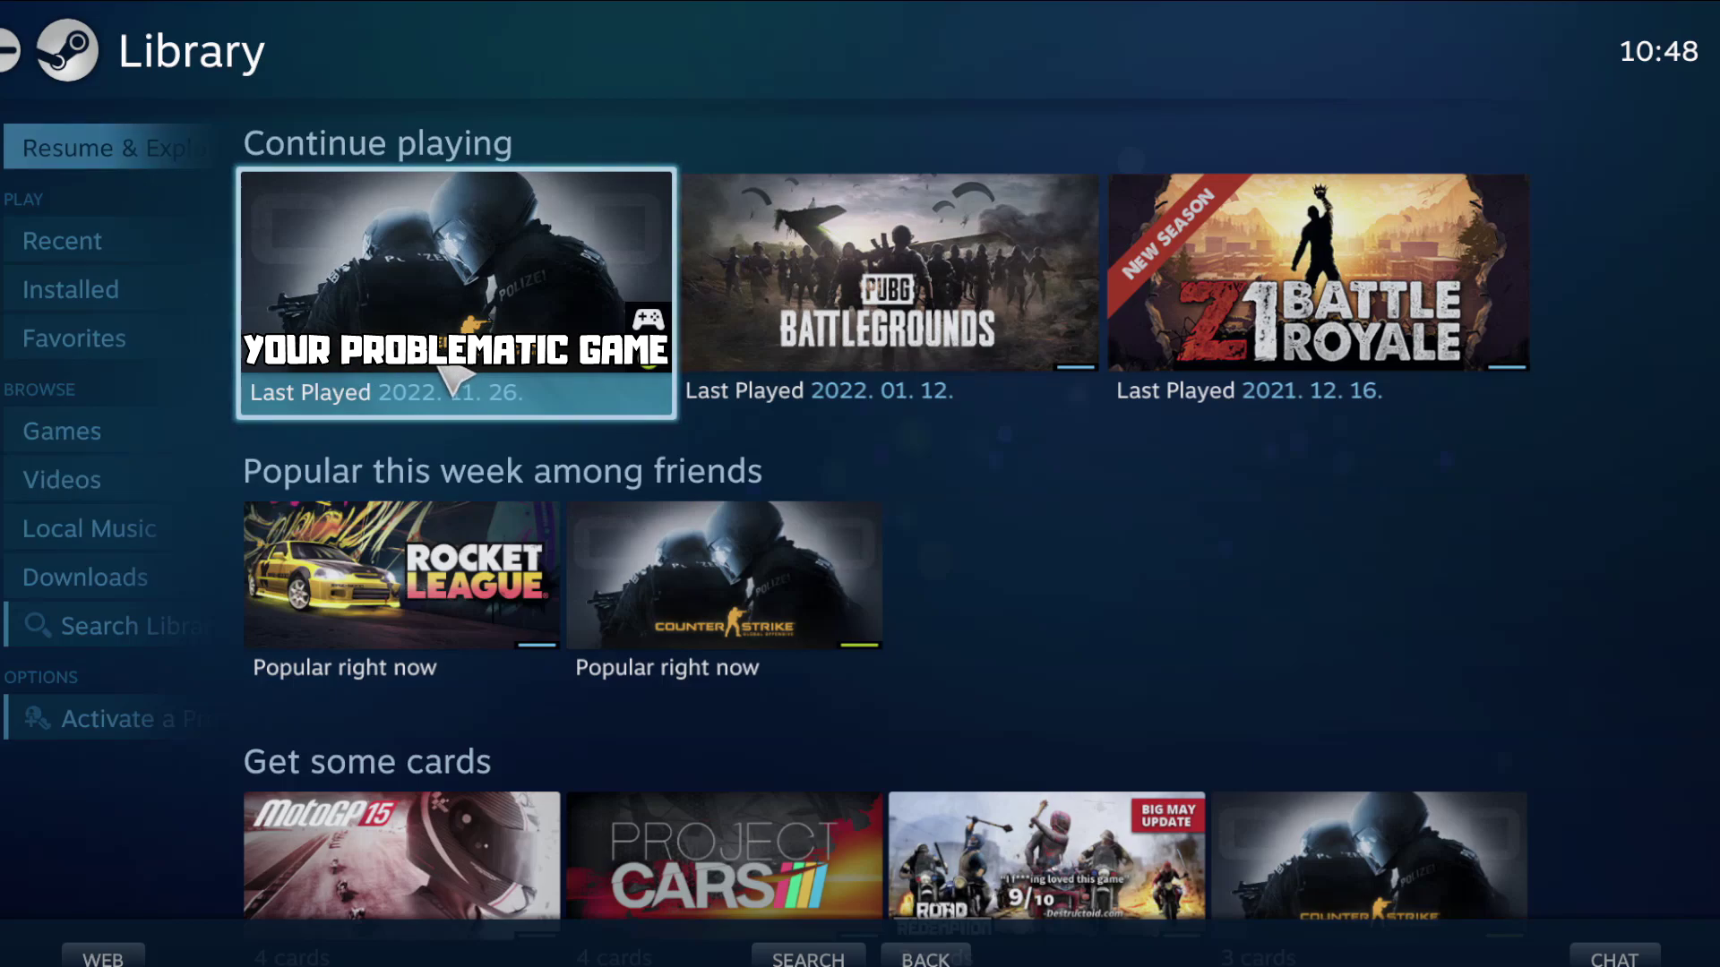
pyautogui.click(444, 369)
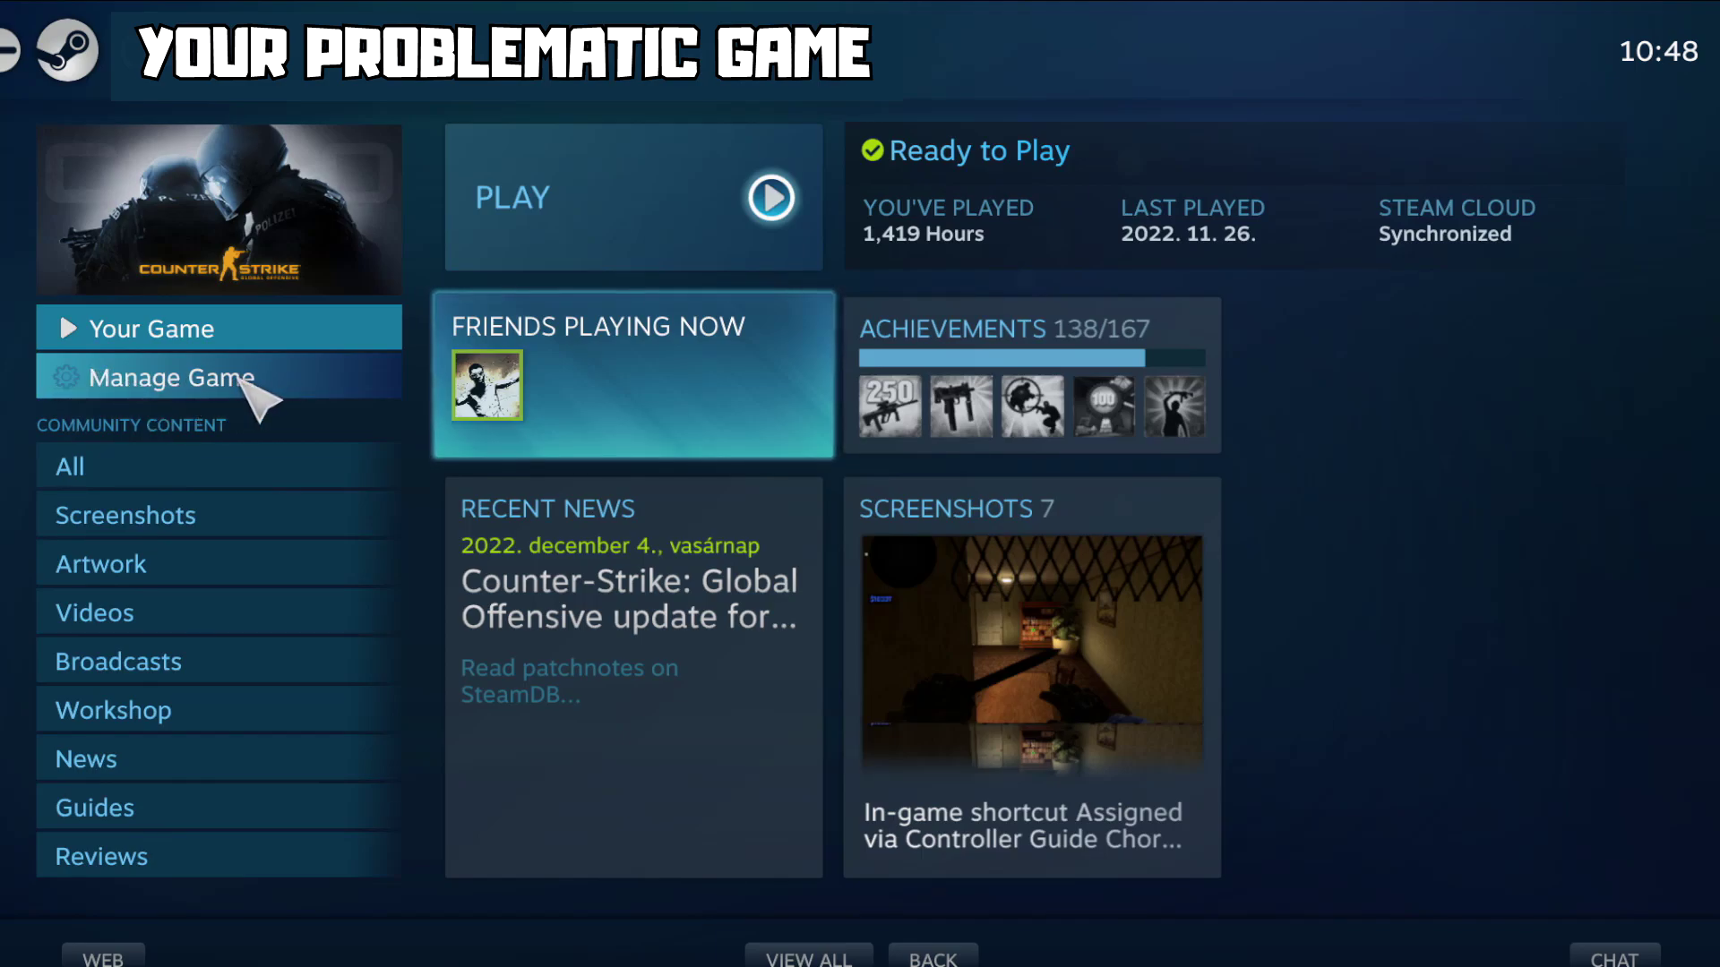
pyautogui.click(241, 381)
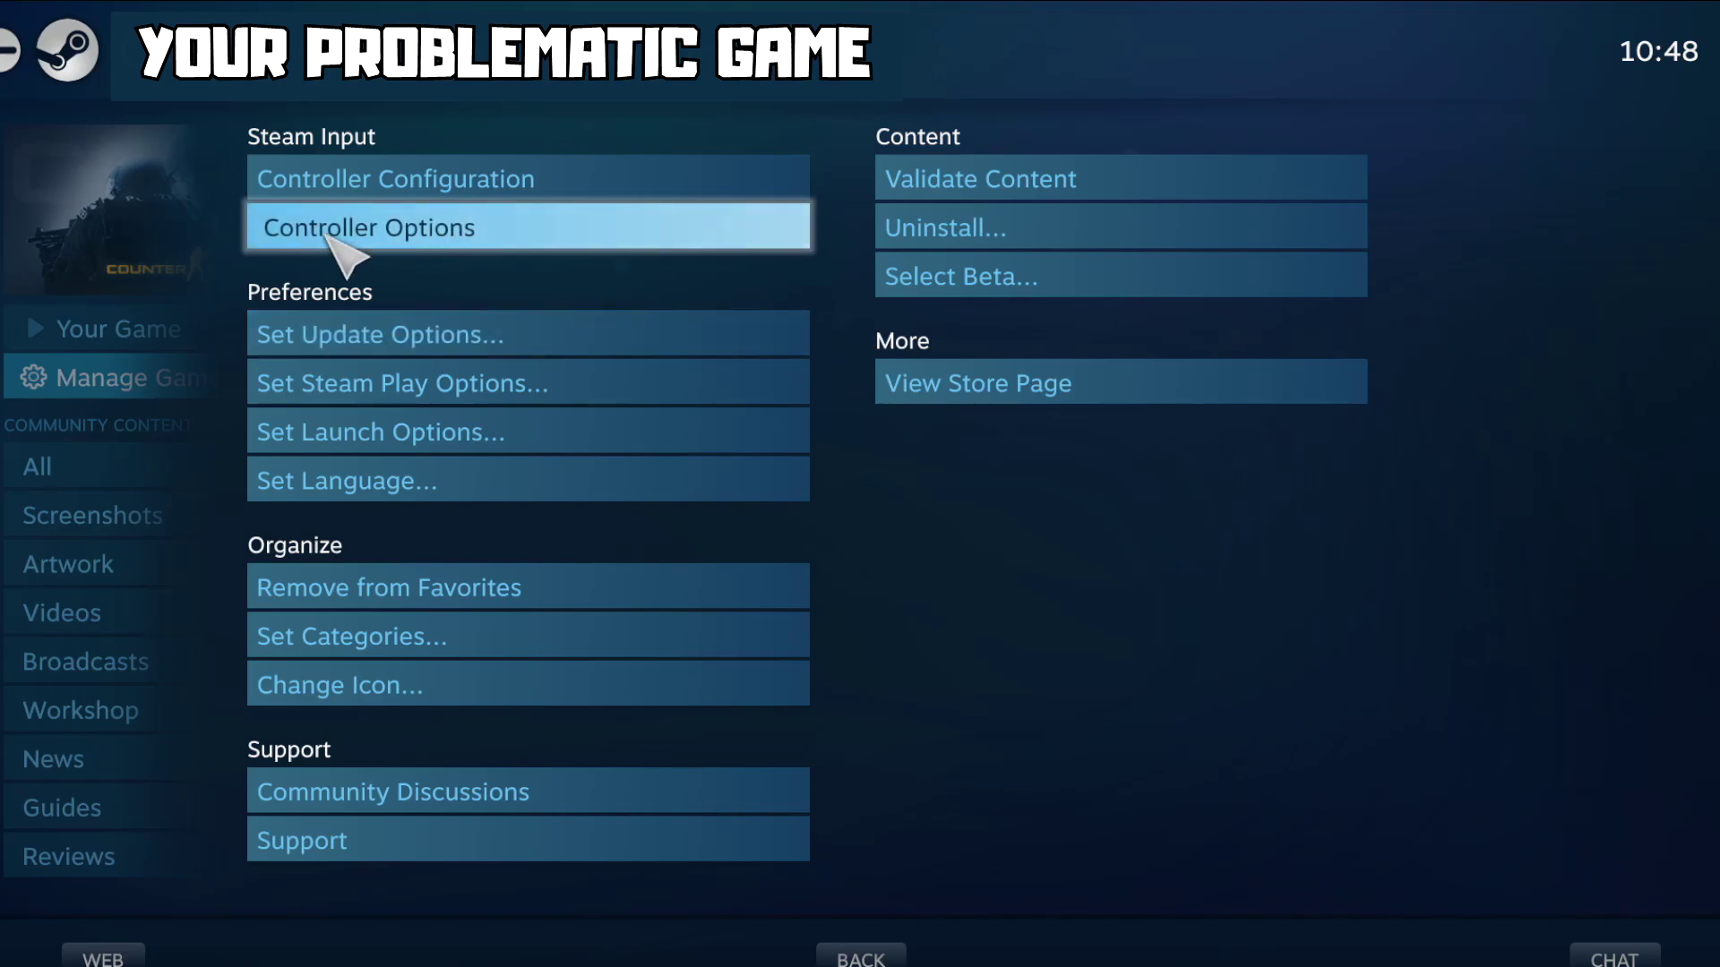
pyautogui.click(490, 234)
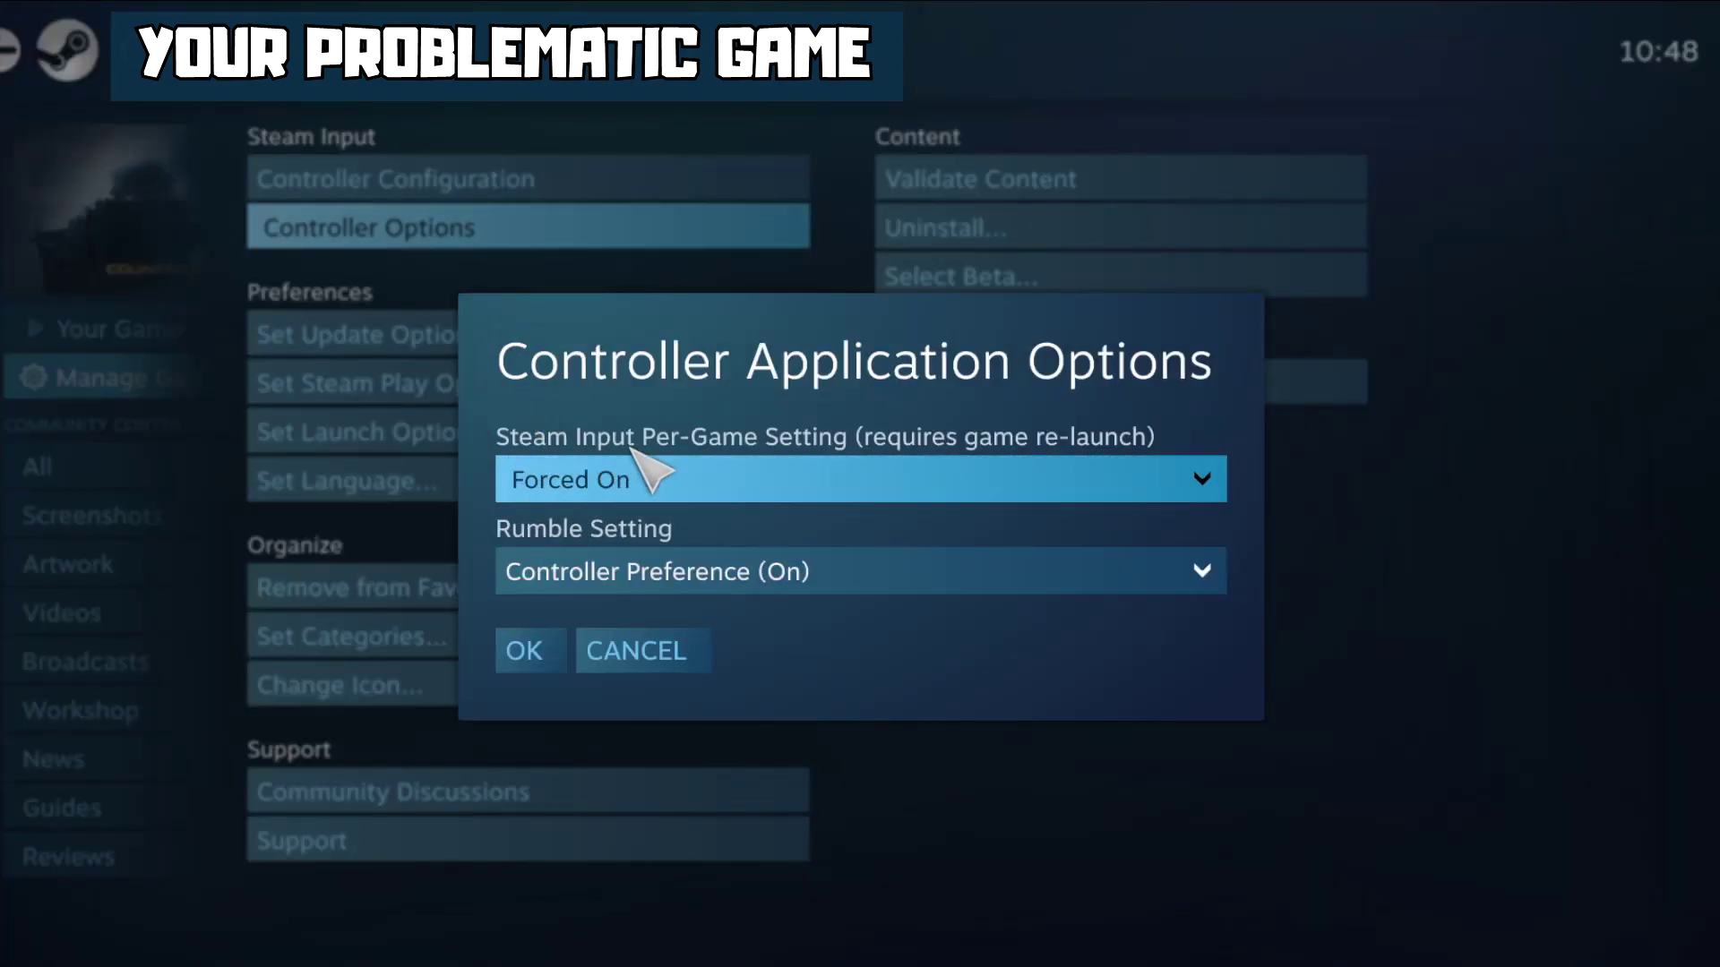
pyautogui.click(811, 477)
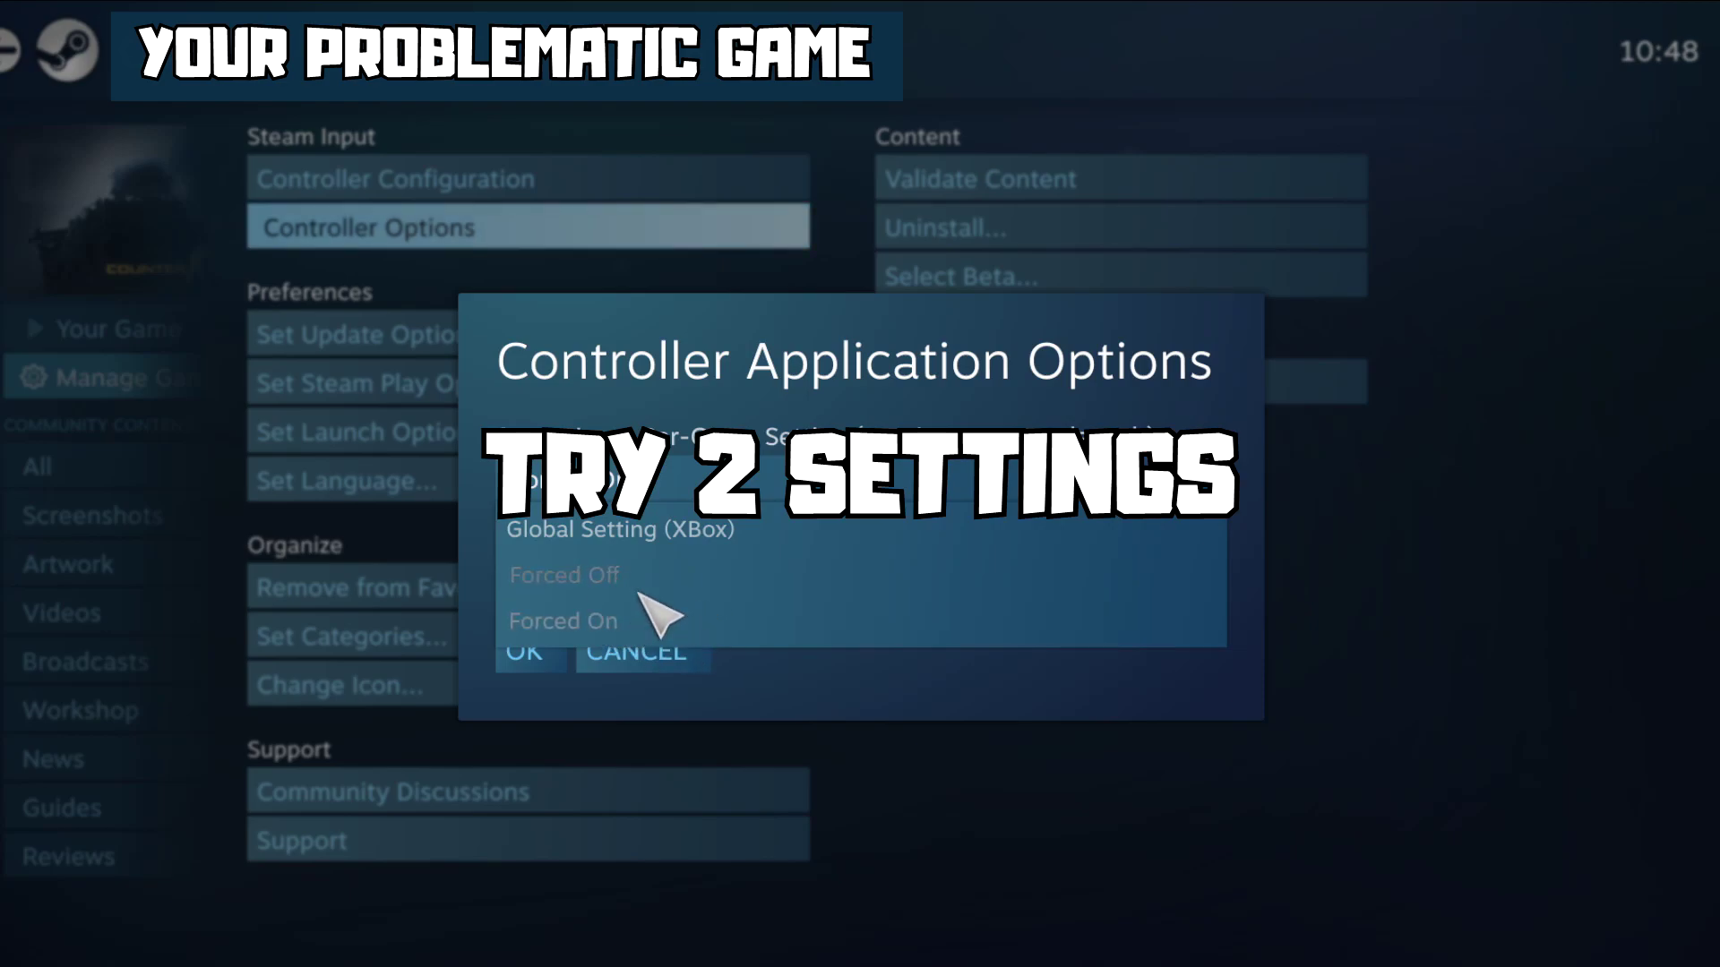
pyautogui.click(559, 575)
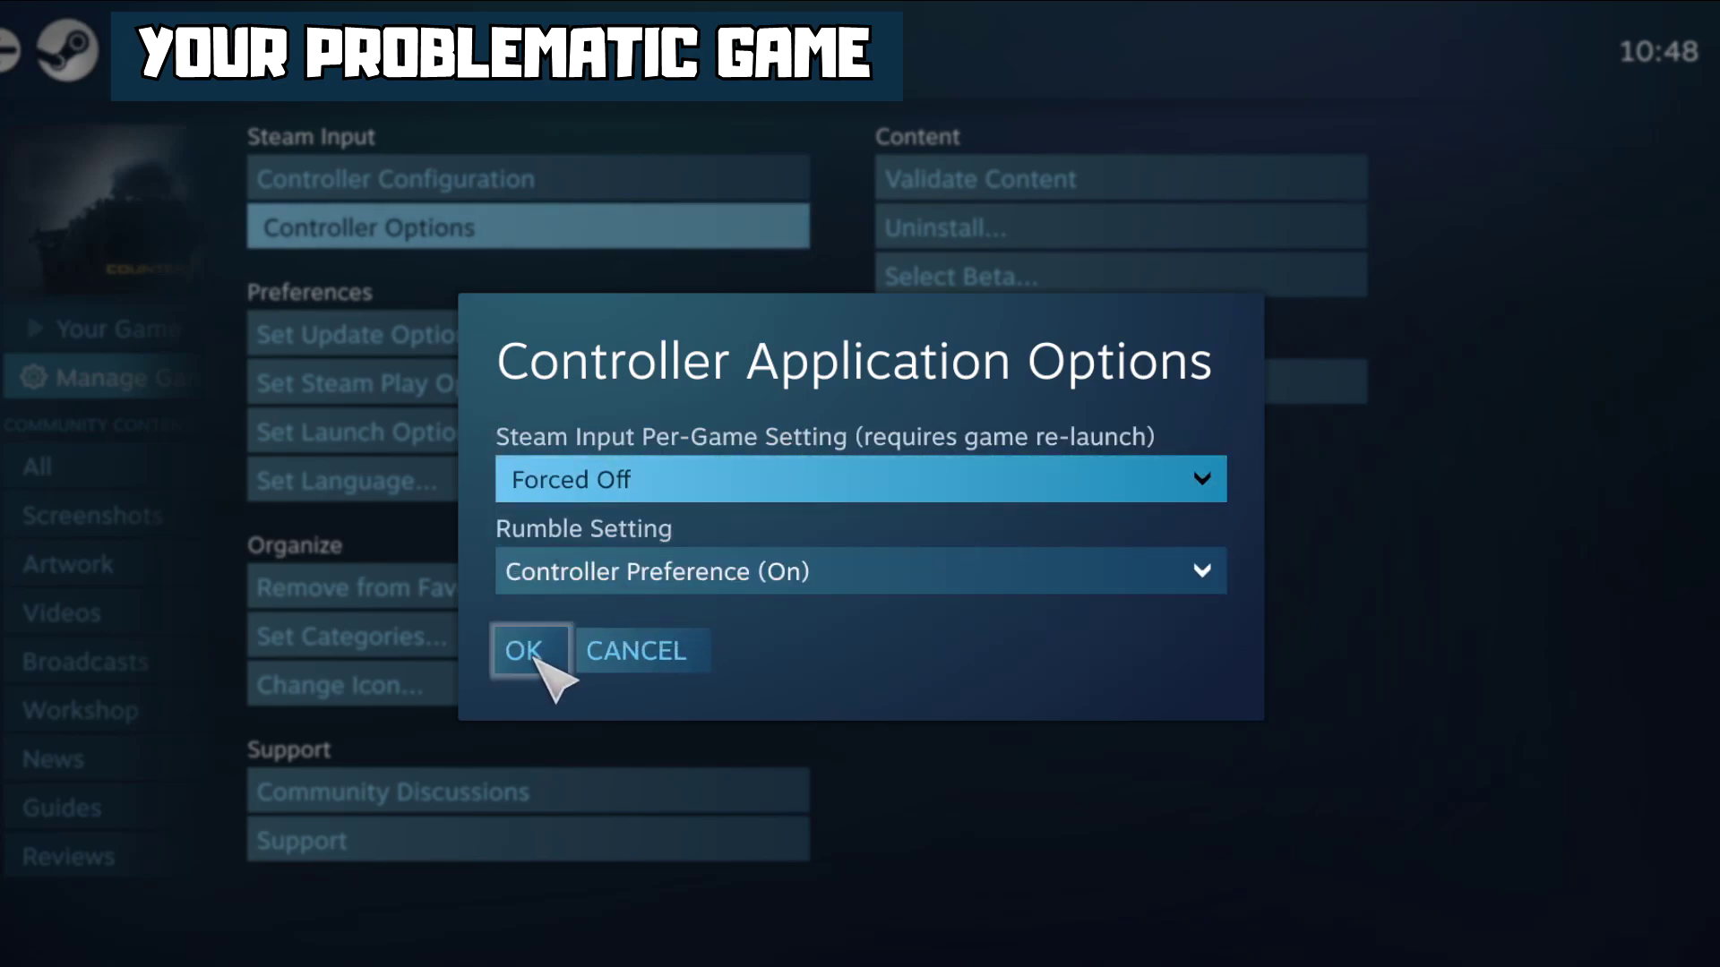
pyautogui.click(647, 647)
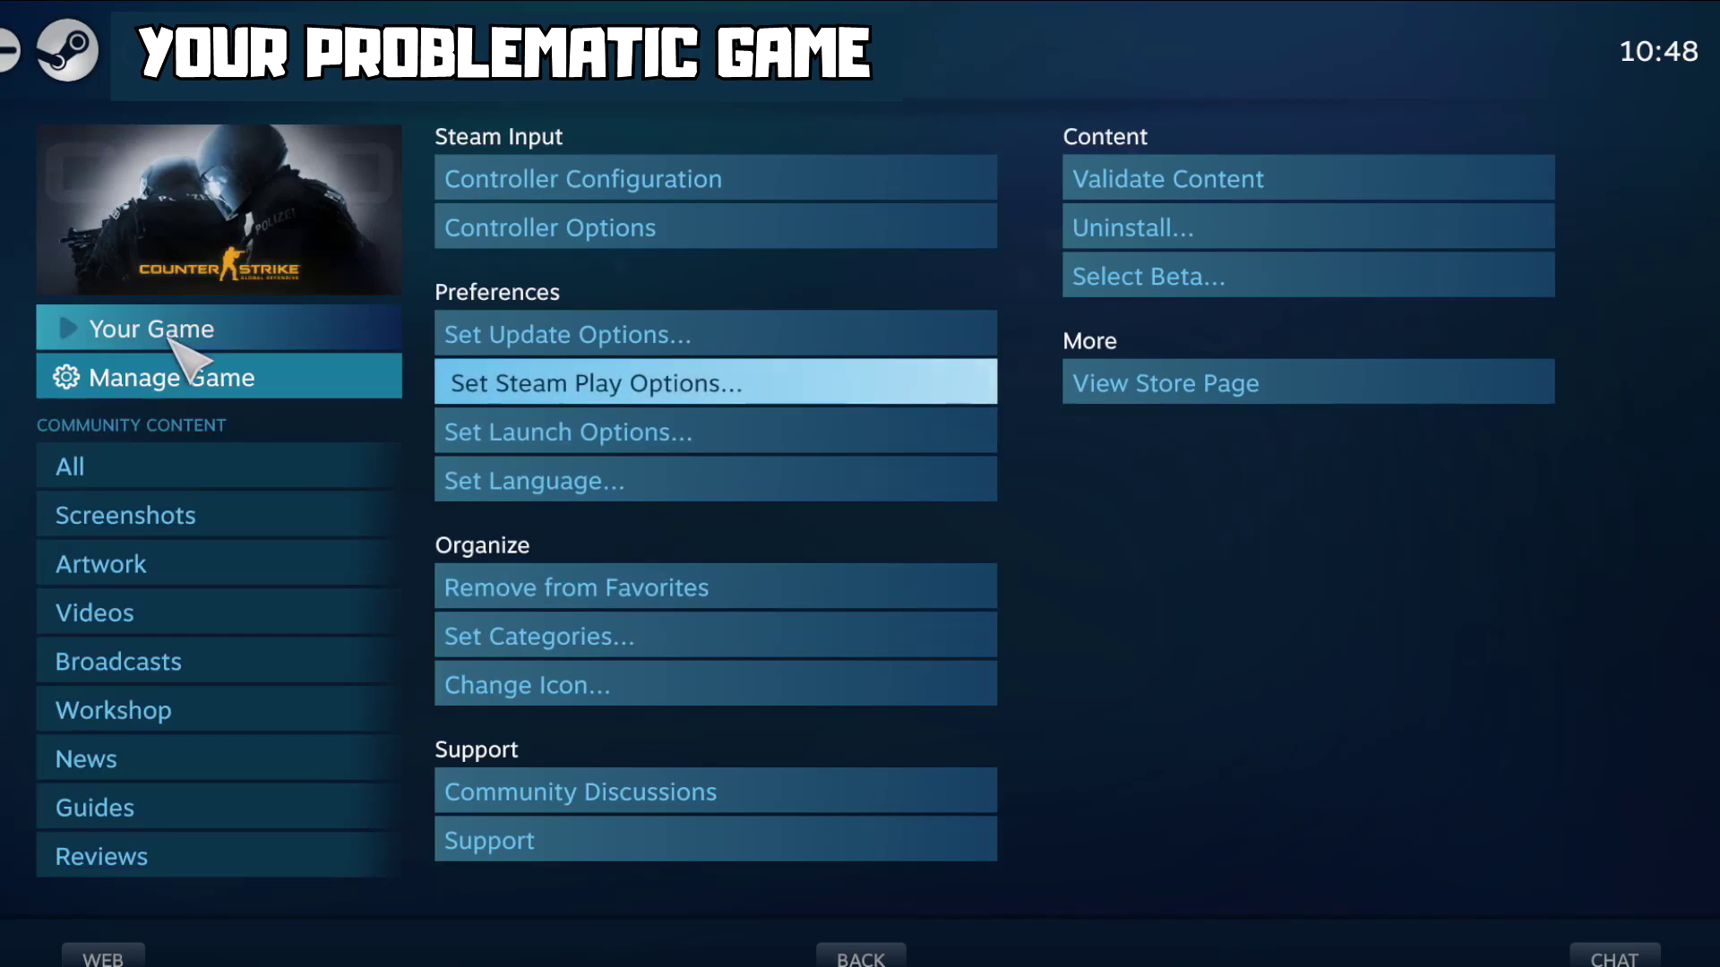
pyautogui.click(202, 341)
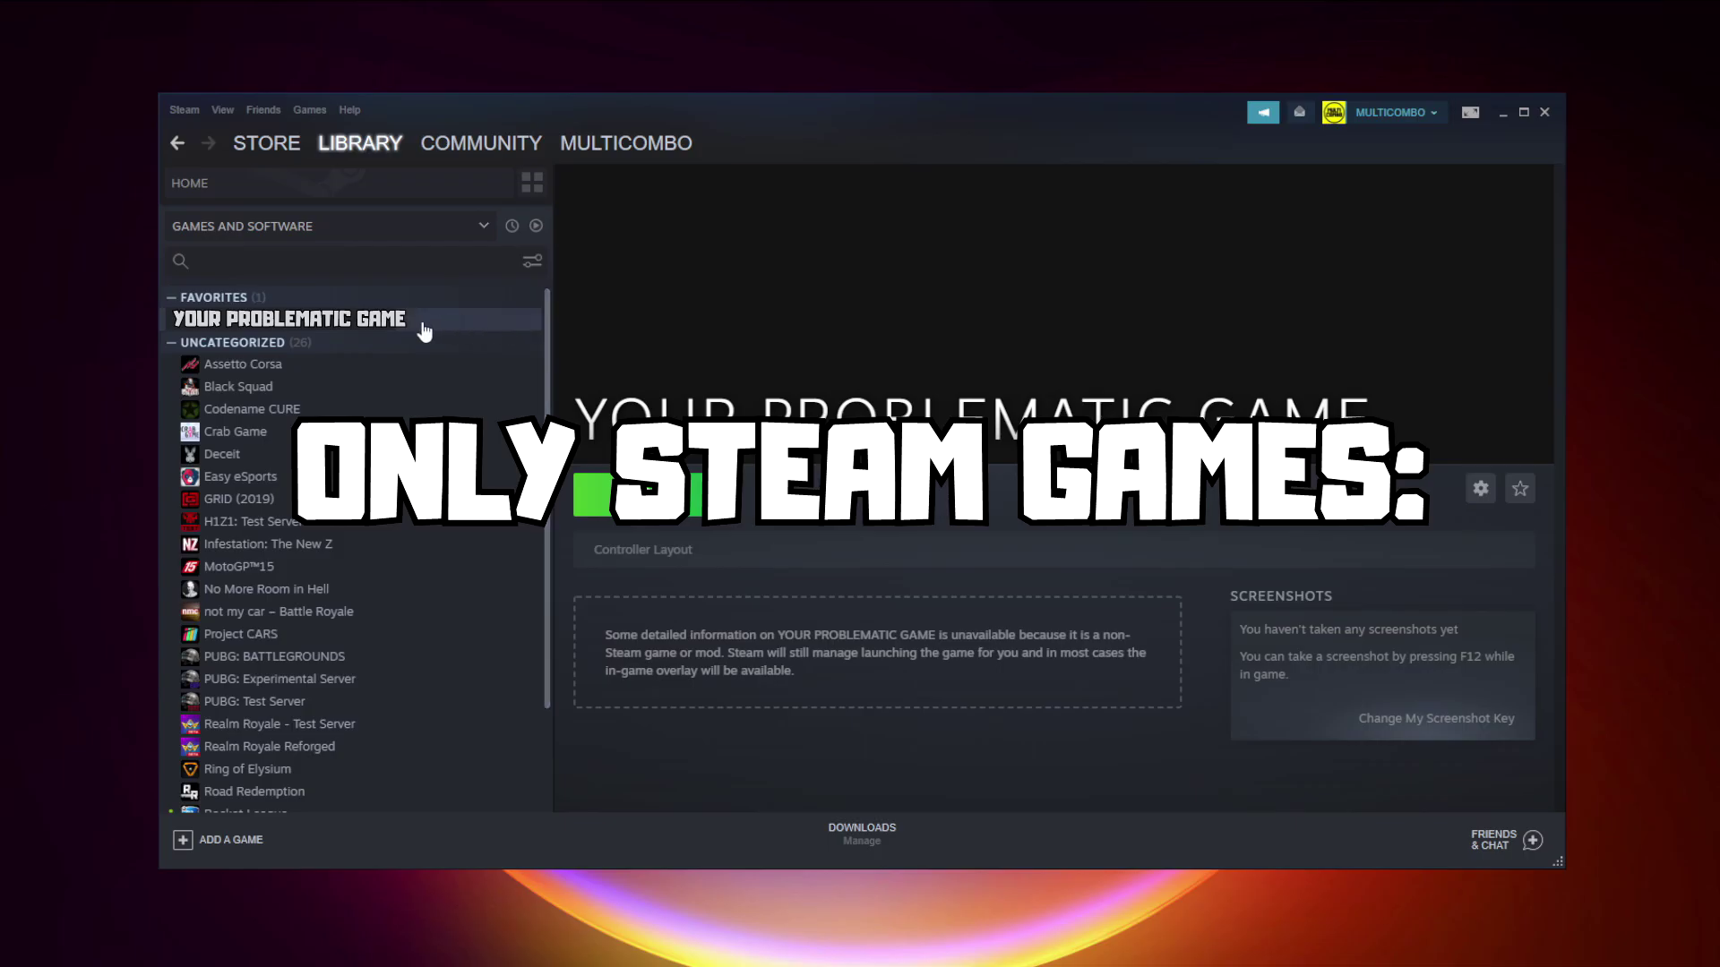
# Set the game's Controller override in Properties to Disable Steam Input, then close Properties
pyautogui.rightClick(419, 320)
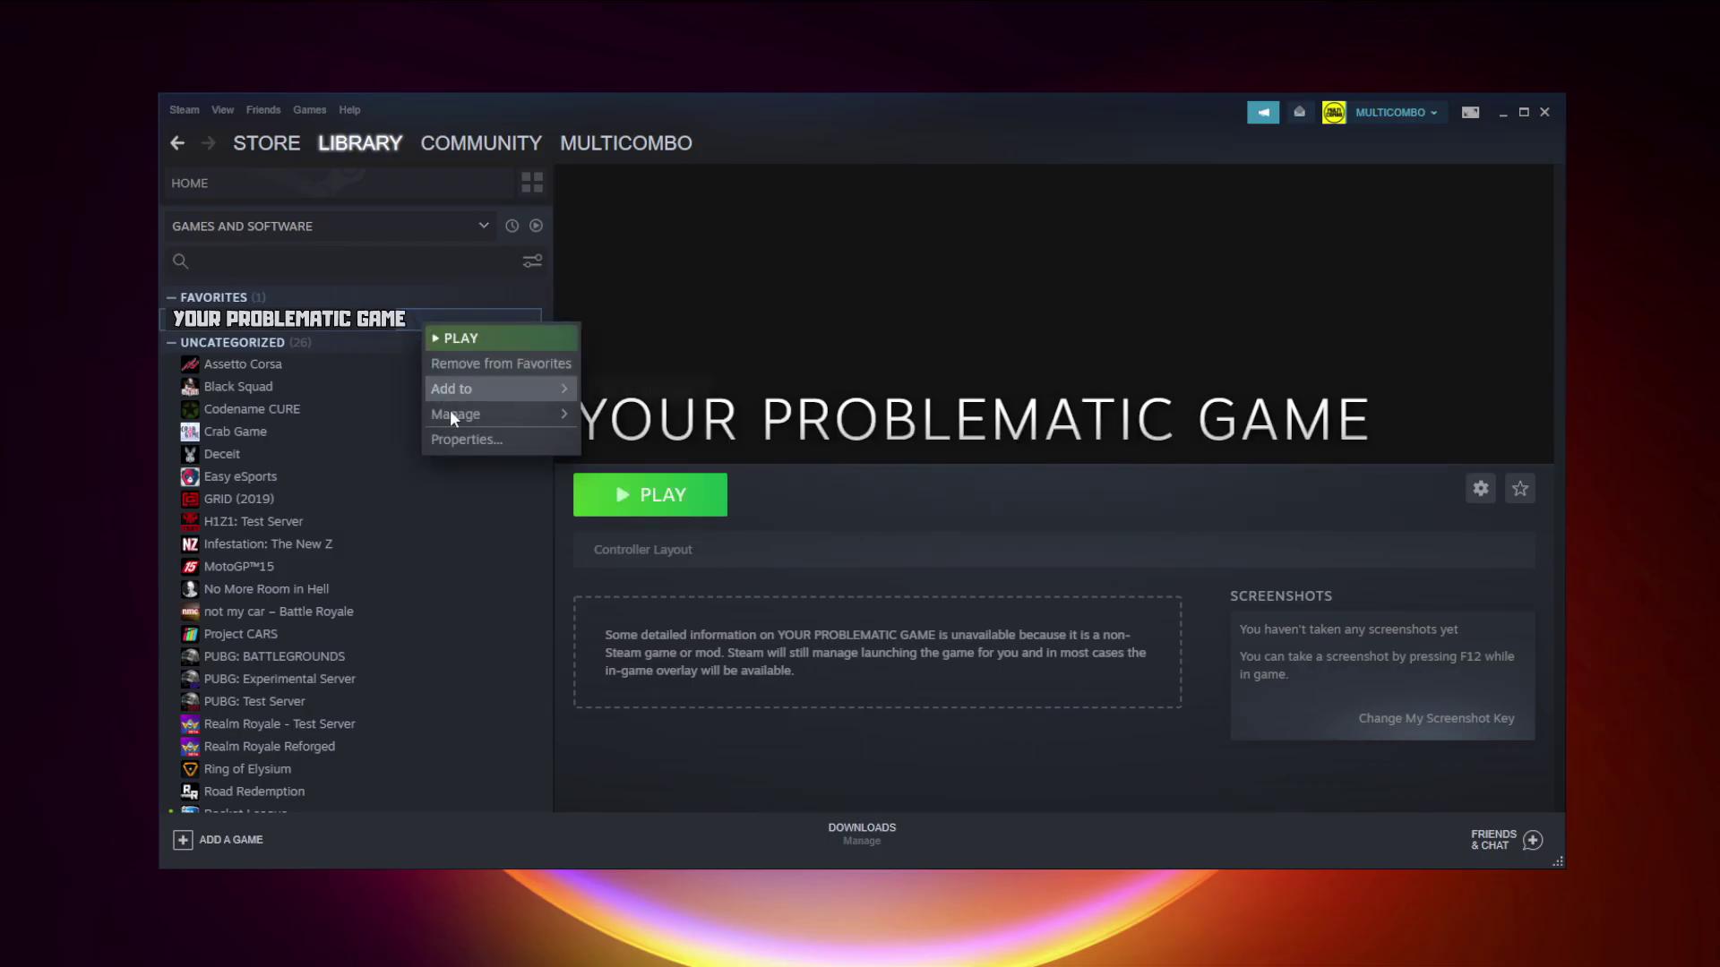
pyautogui.click(515, 437)
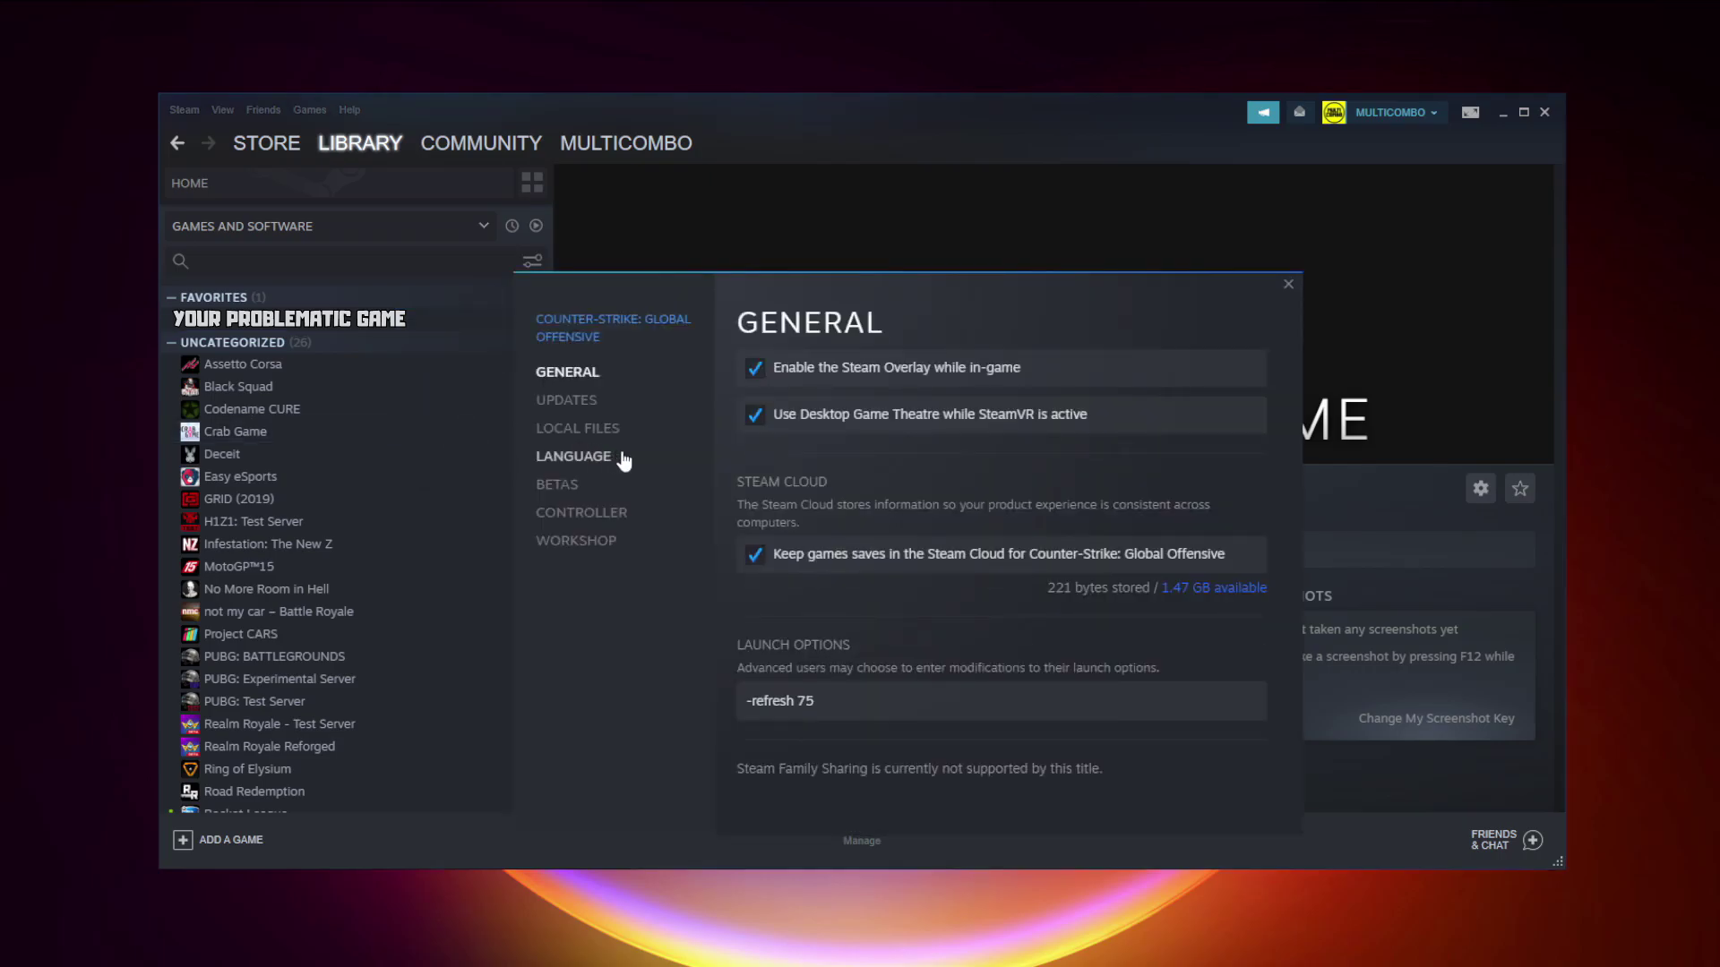
pyautogui.click(589, 513)
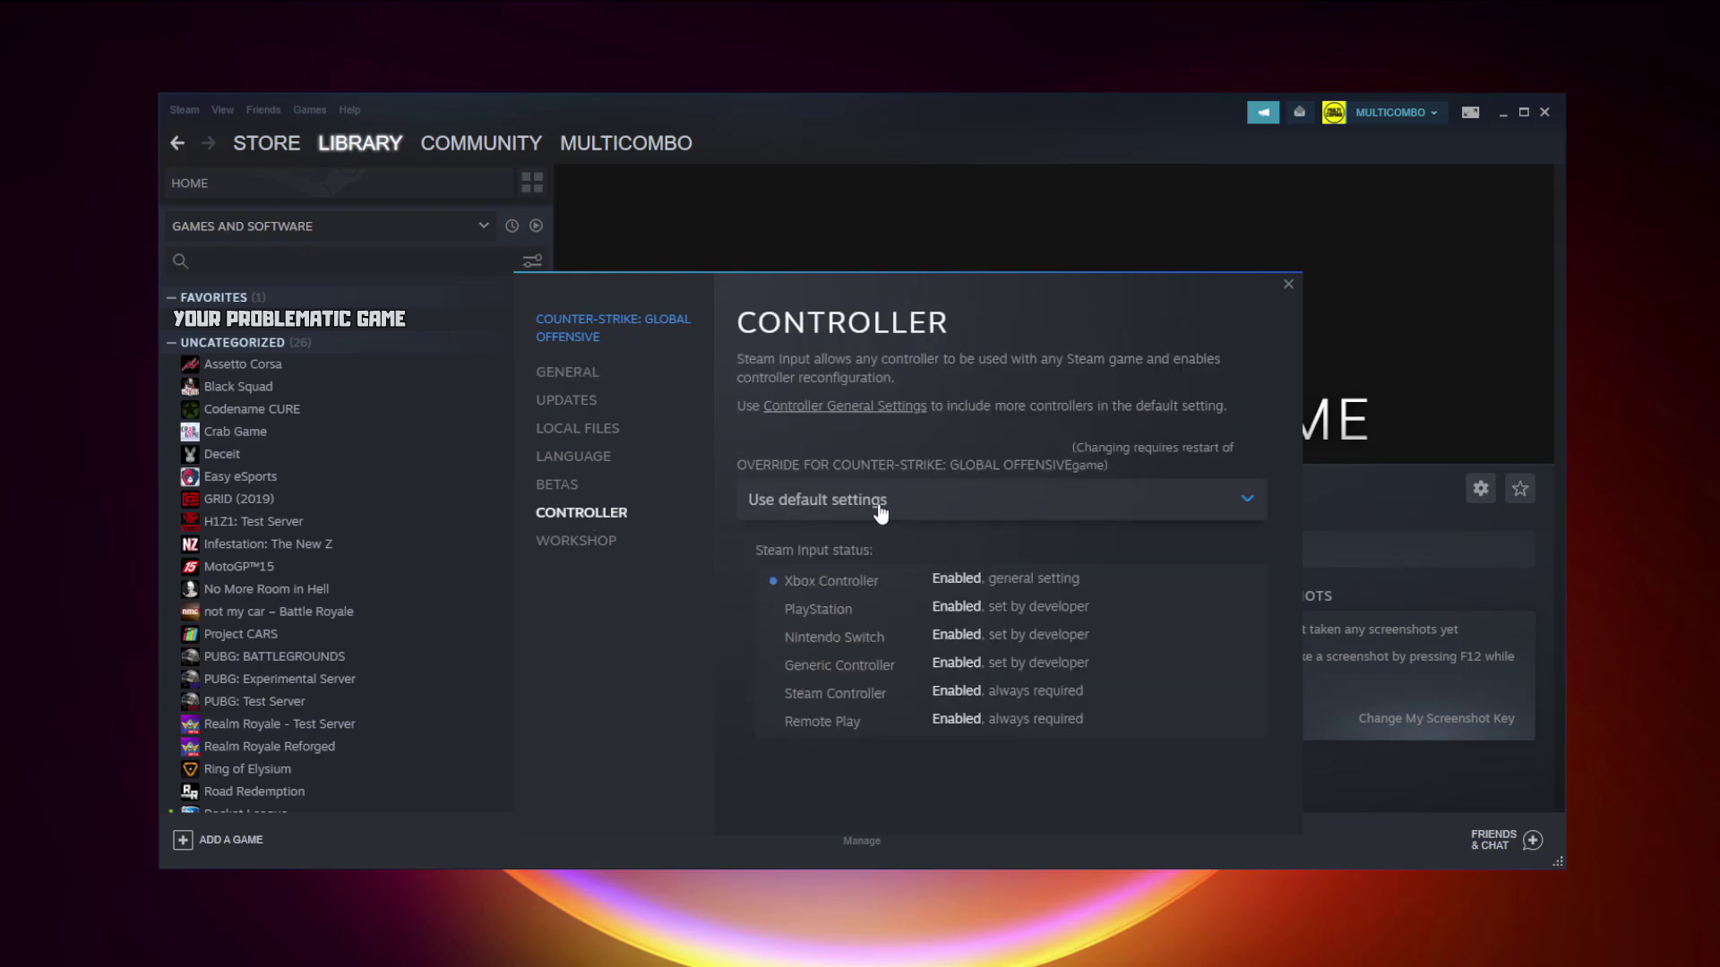
pyautogui.click(880, 511)
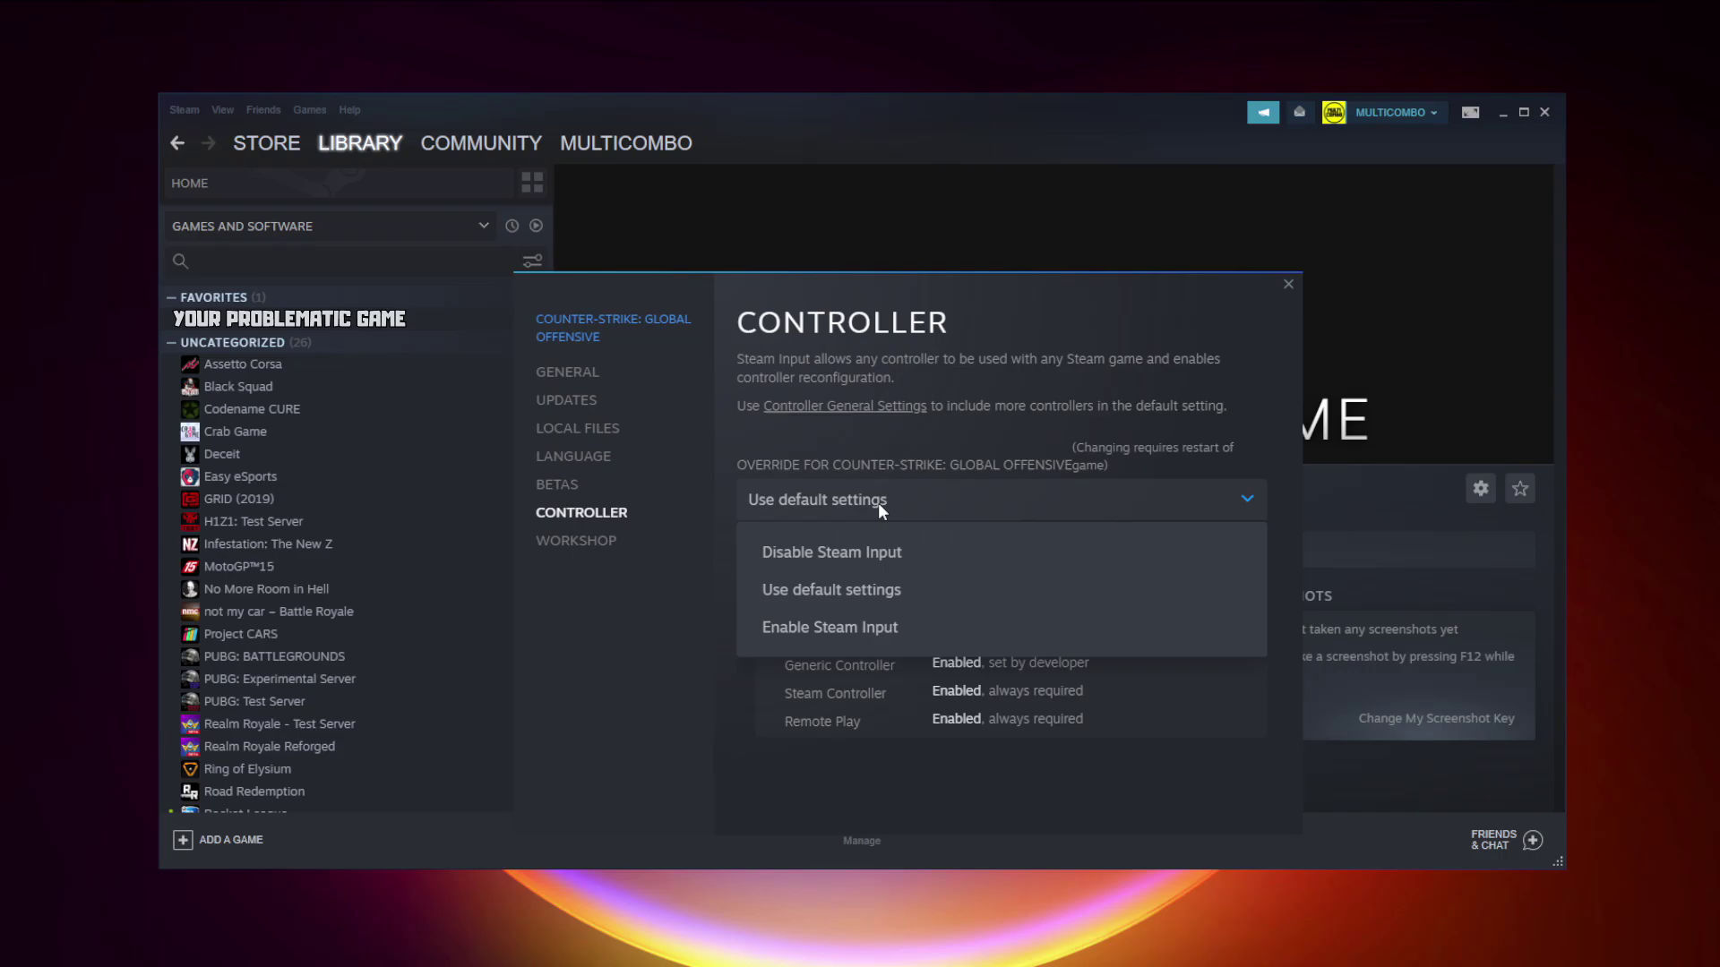
pyautogui.click(868, 553)
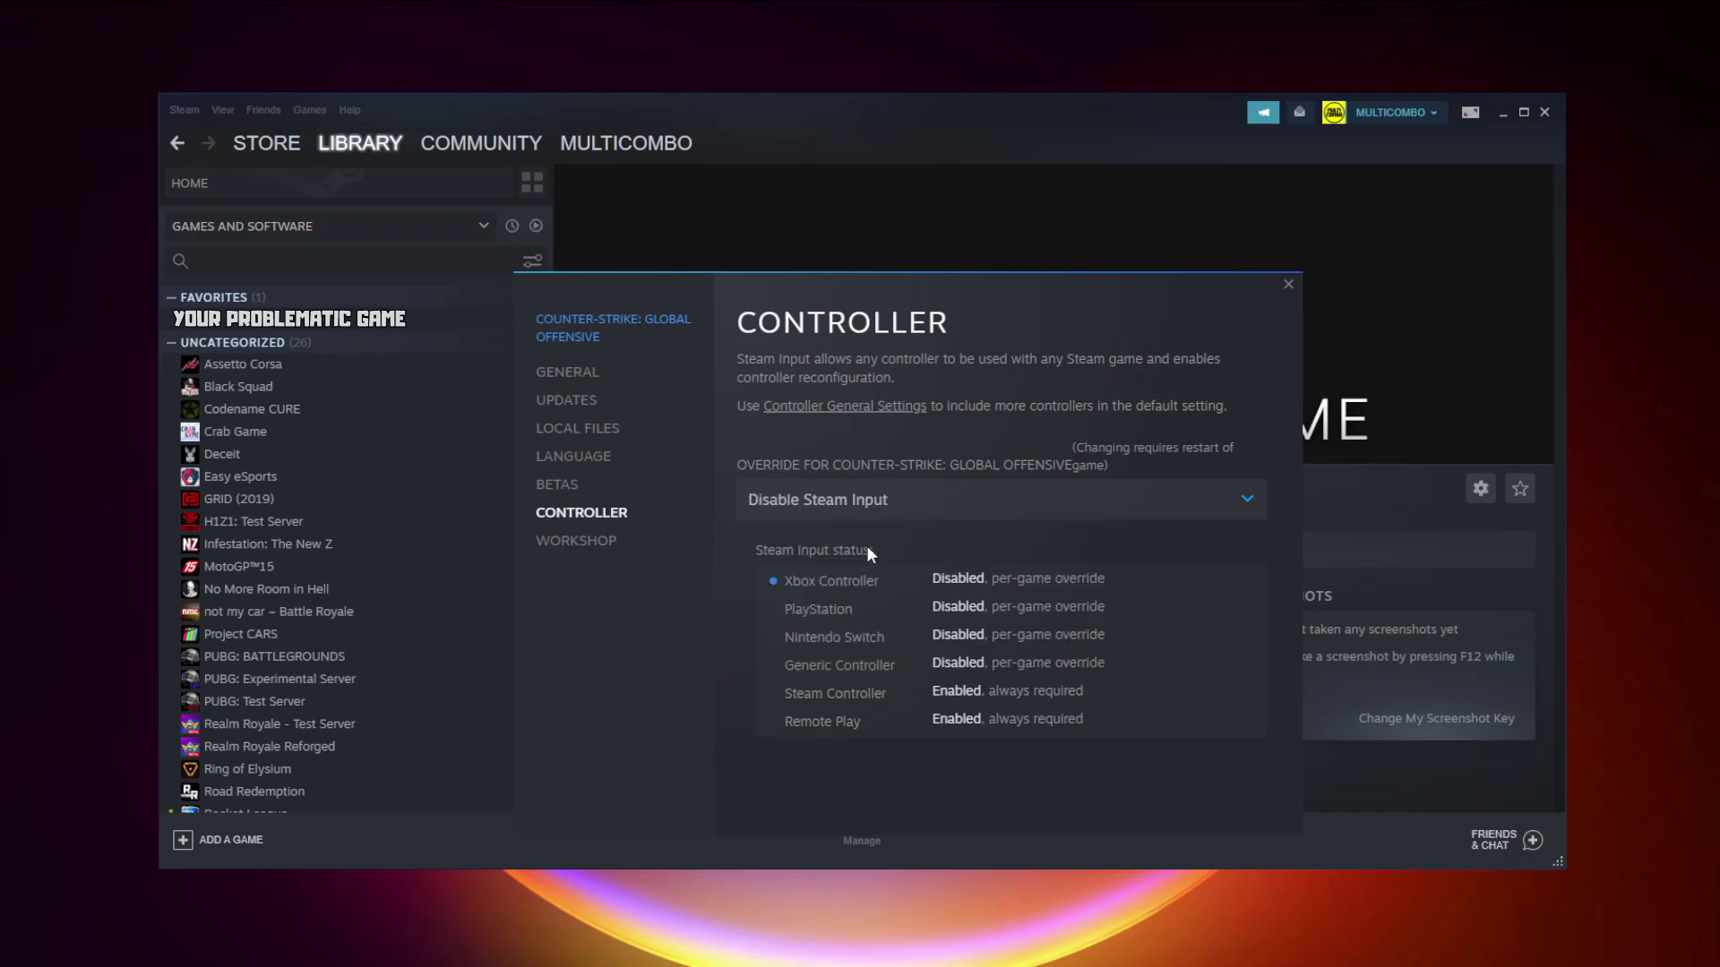
pyautogui.click(1288, 285)
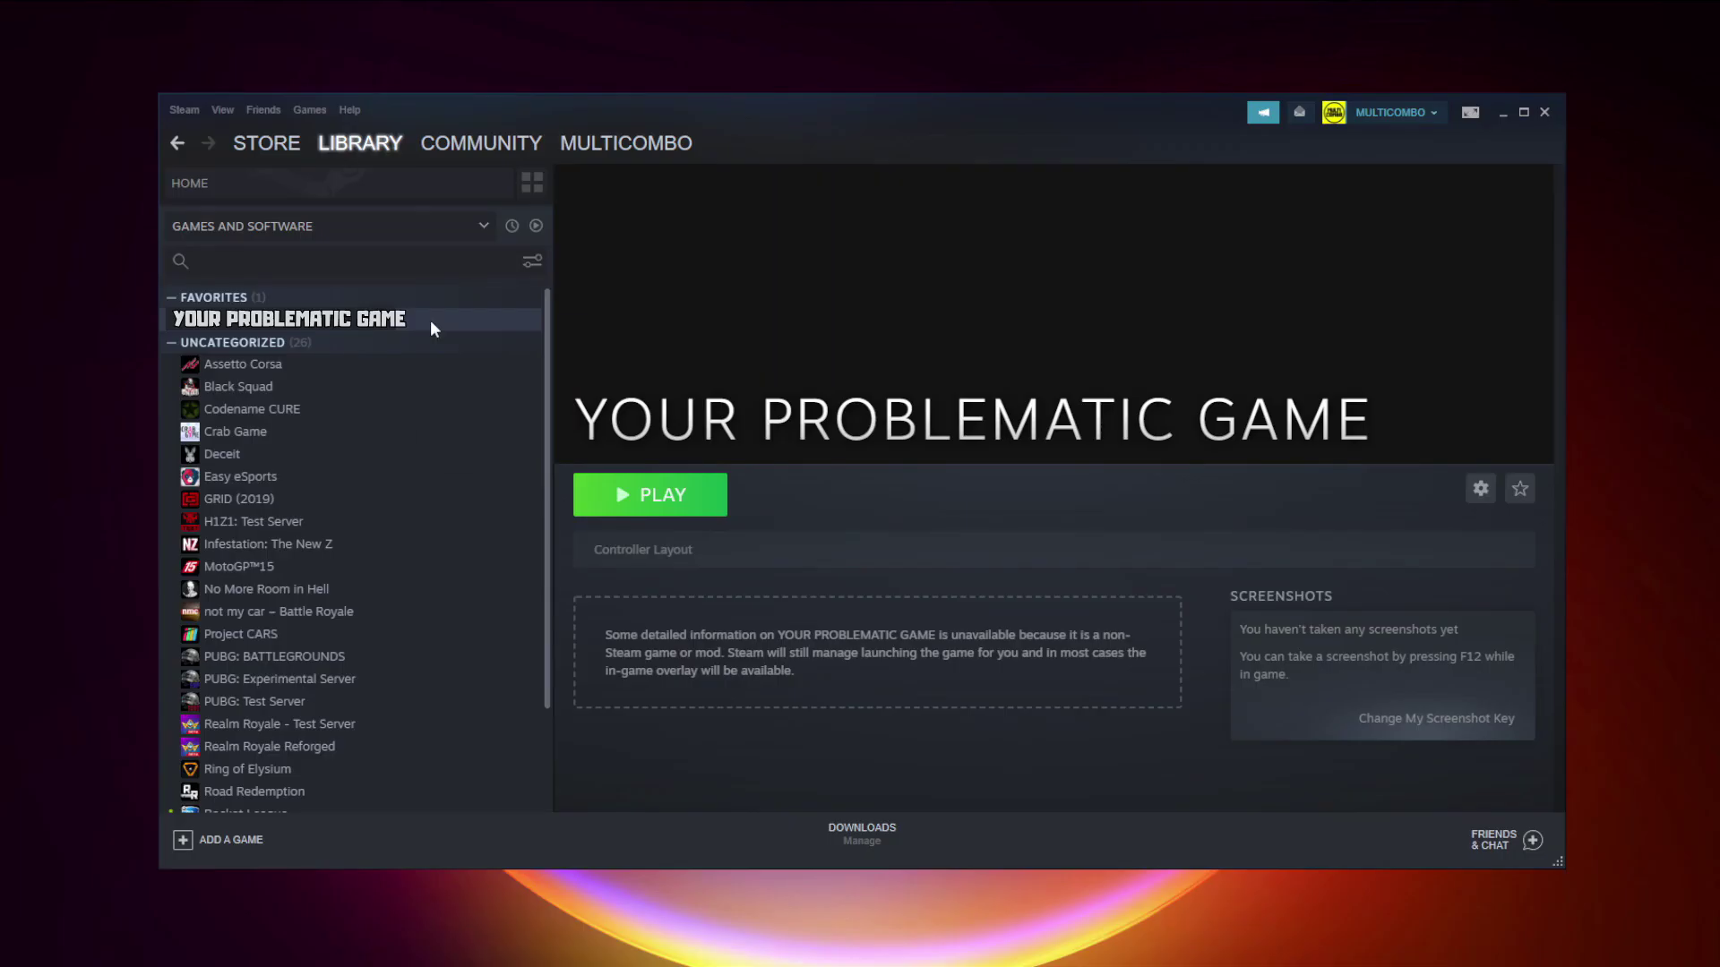
# Change the game's Controller override in Properties to Enable Steam Input
pyautogui.rightClick(430, 320)
pyautogui.click(498, 439)
pyautogui.click(609, 525)
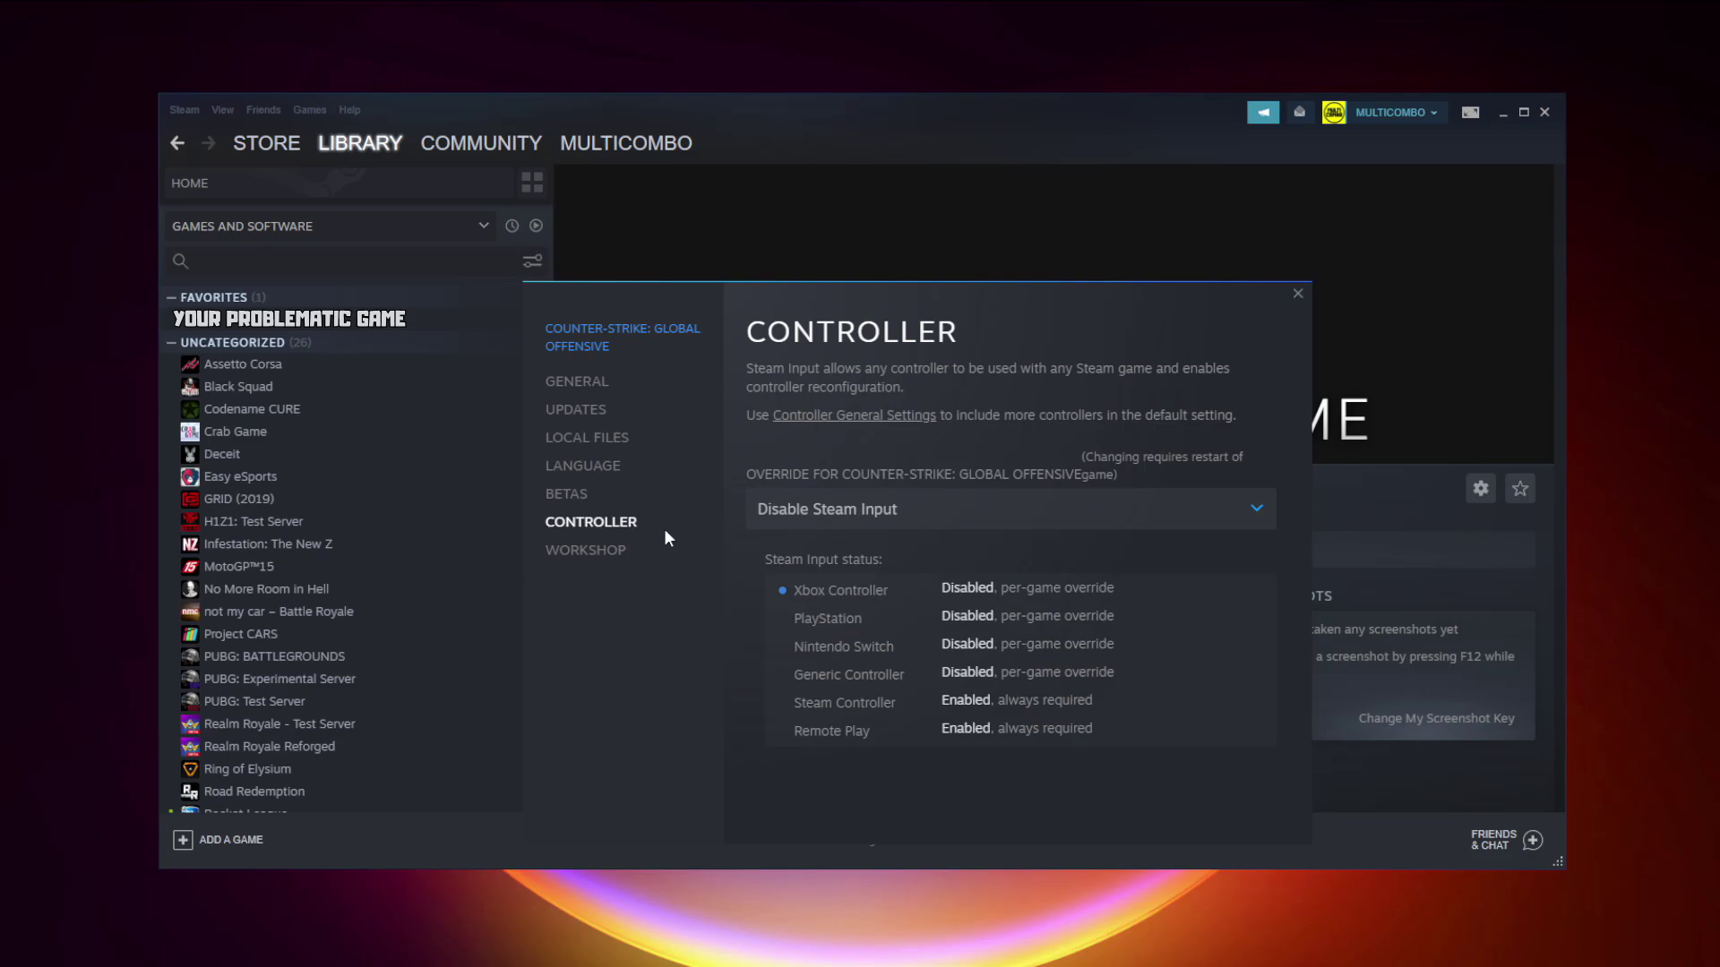
pyautogui.click(874, 507)
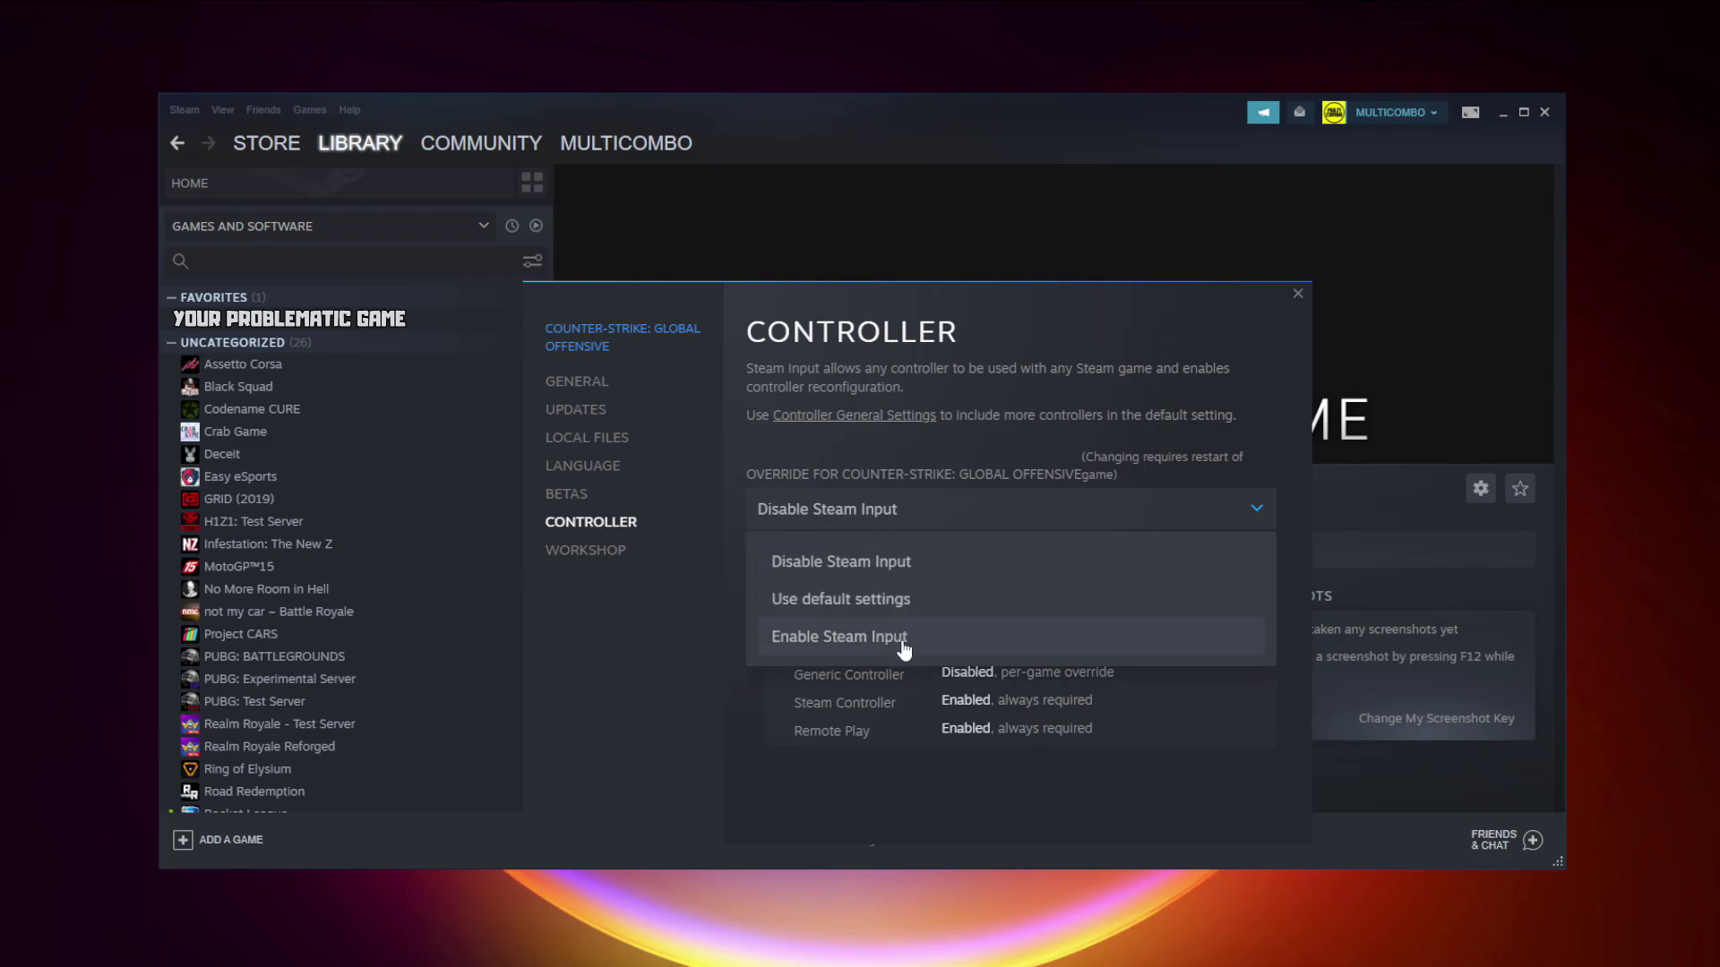
pyautogui.click(953, 645)
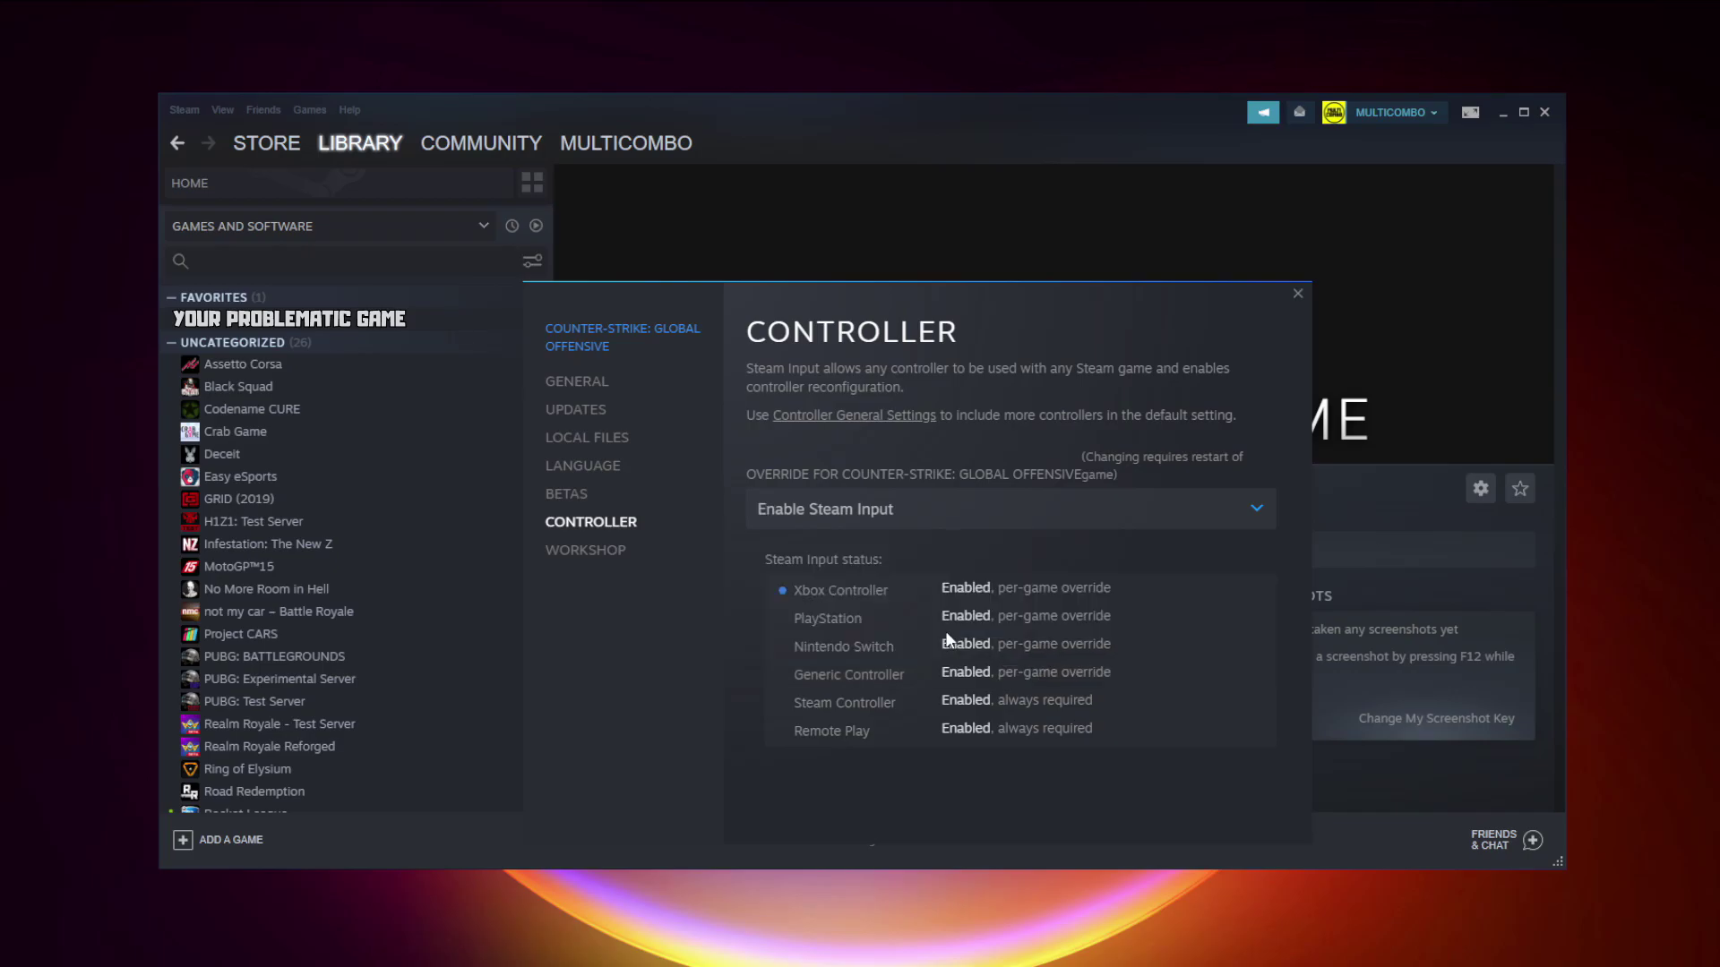